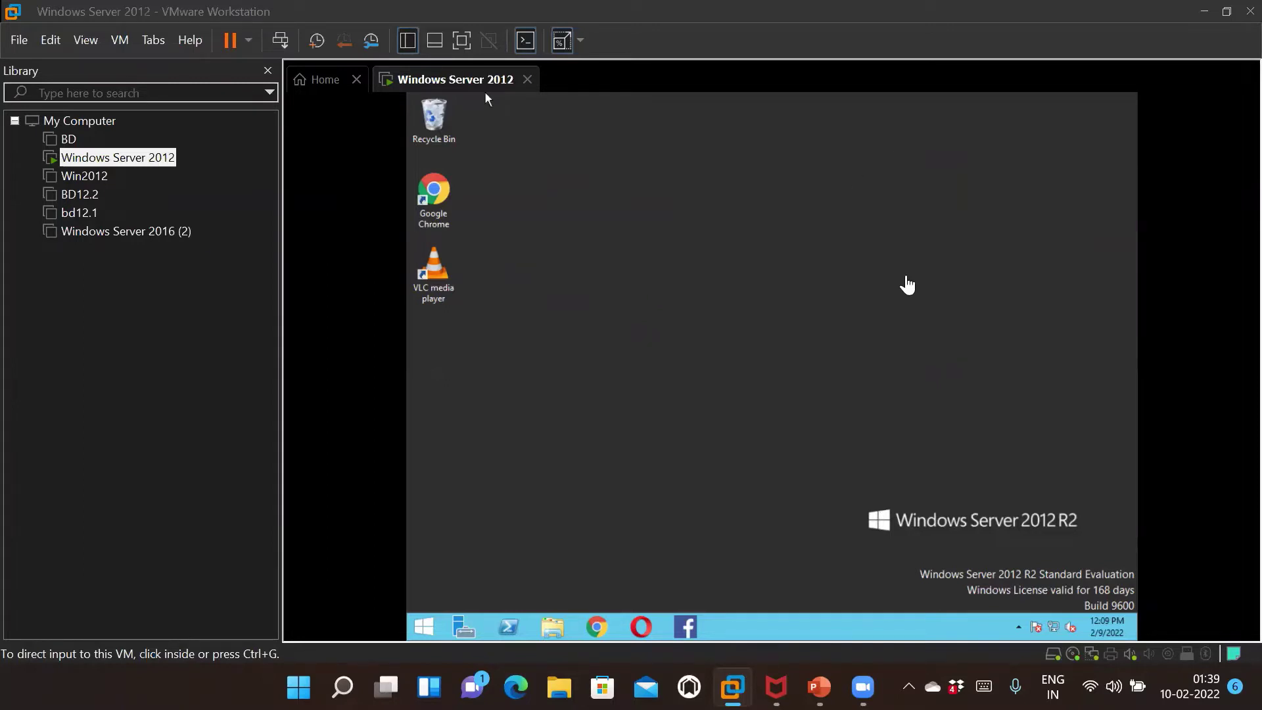
Show the PowerPoint slide about the unpingable Windows Server VM, then end the slide show.
mouse_move(818, 687)
left_click(944, 598)
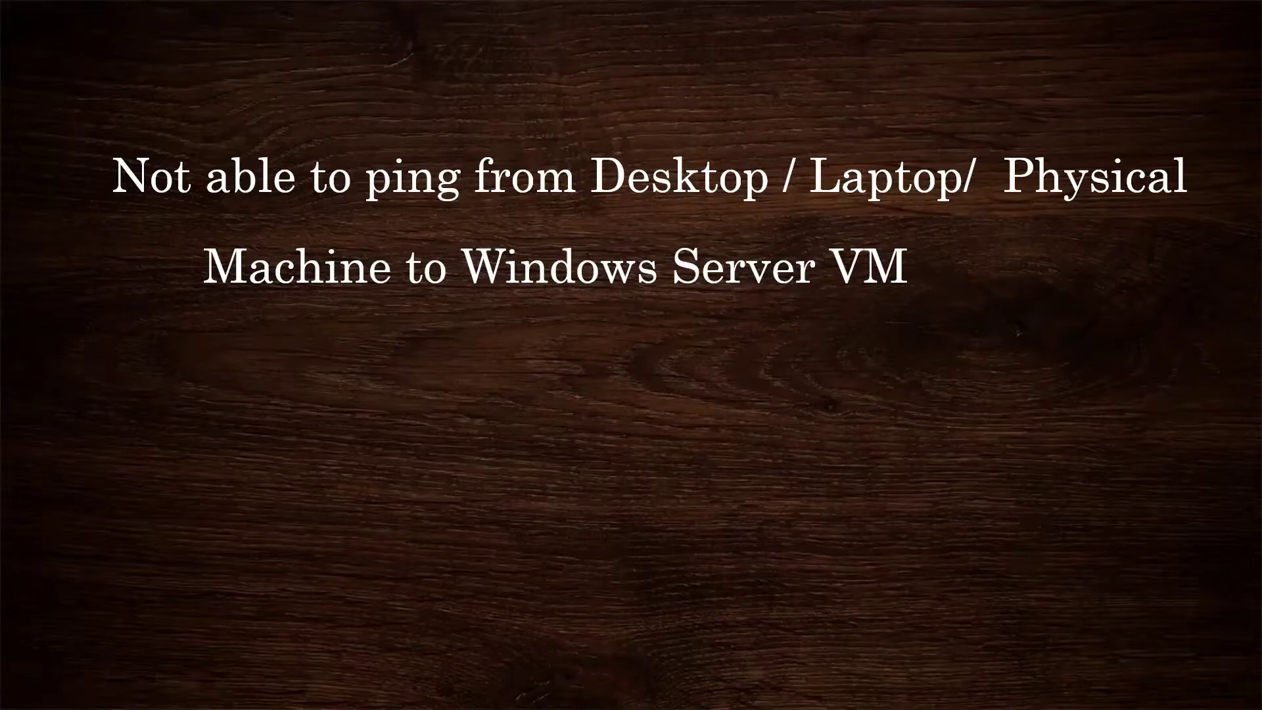
key("super+d")
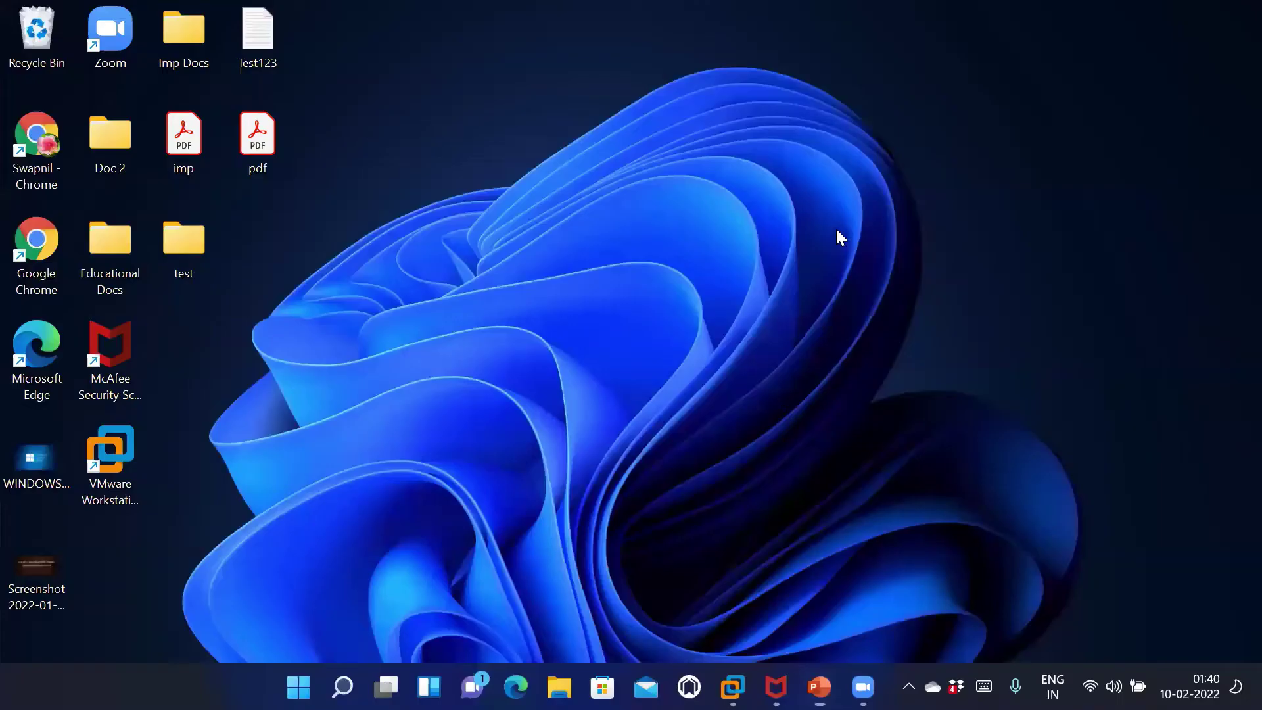
key("super+d")
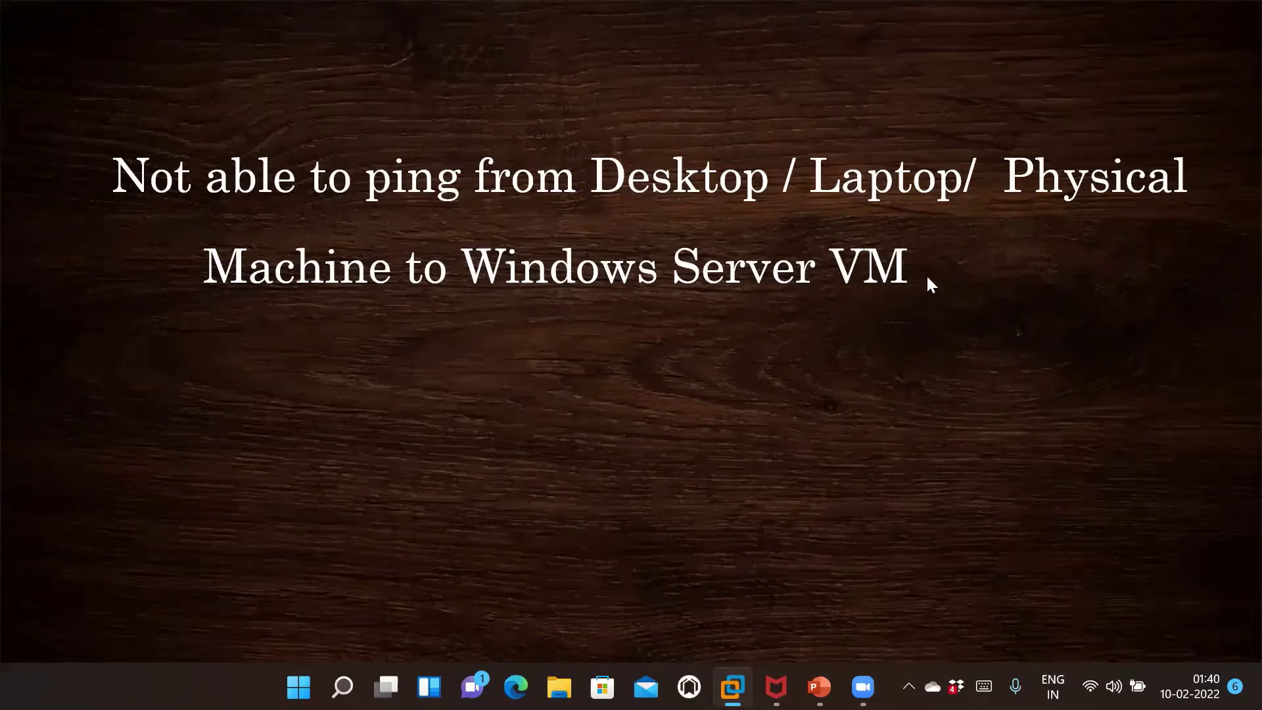
key("Escape")
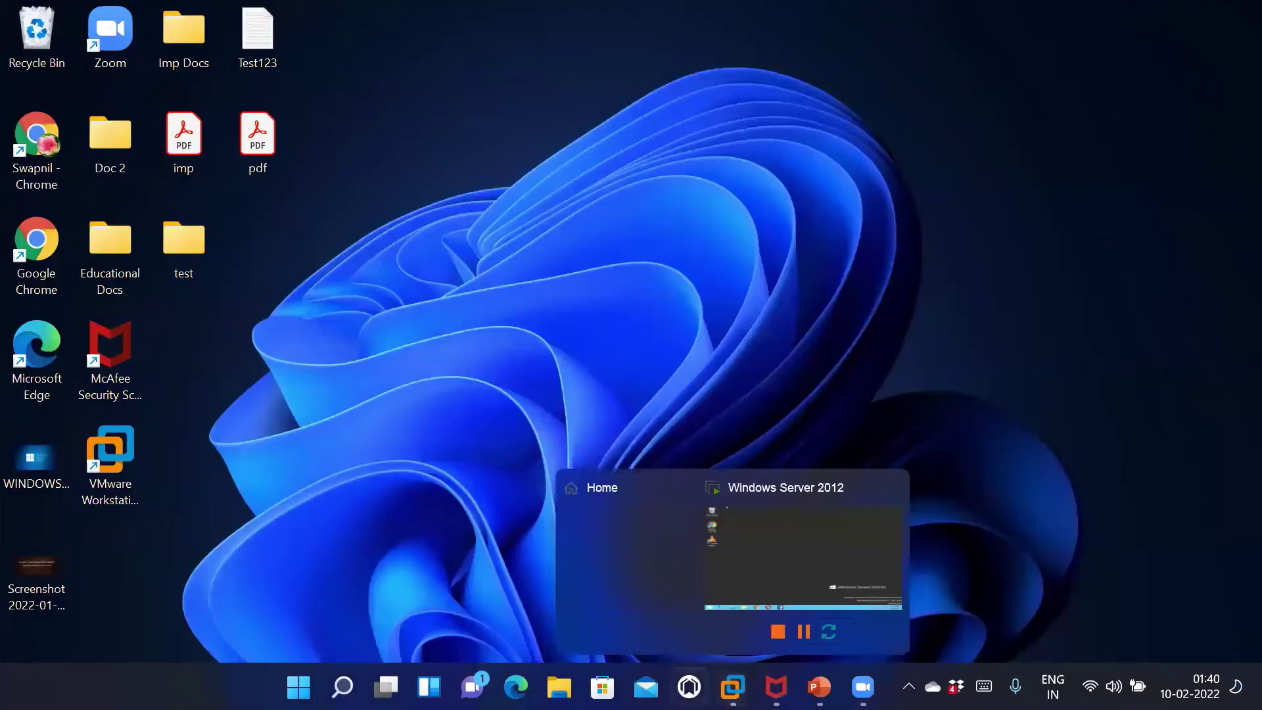
Switch to the Windows Server 2012 VM and launch its Command Prompt with cmd.
mouse_move(732, 686)
left_click(766, 561)
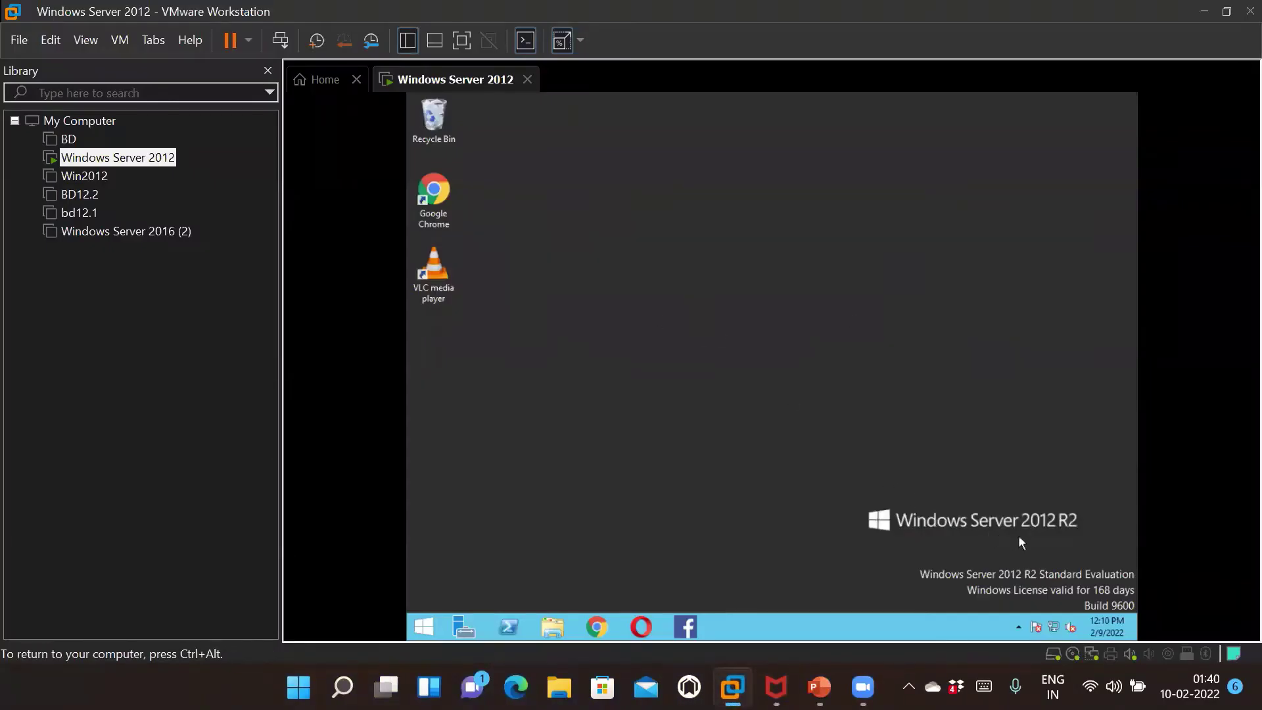
key("ctrl+alt")
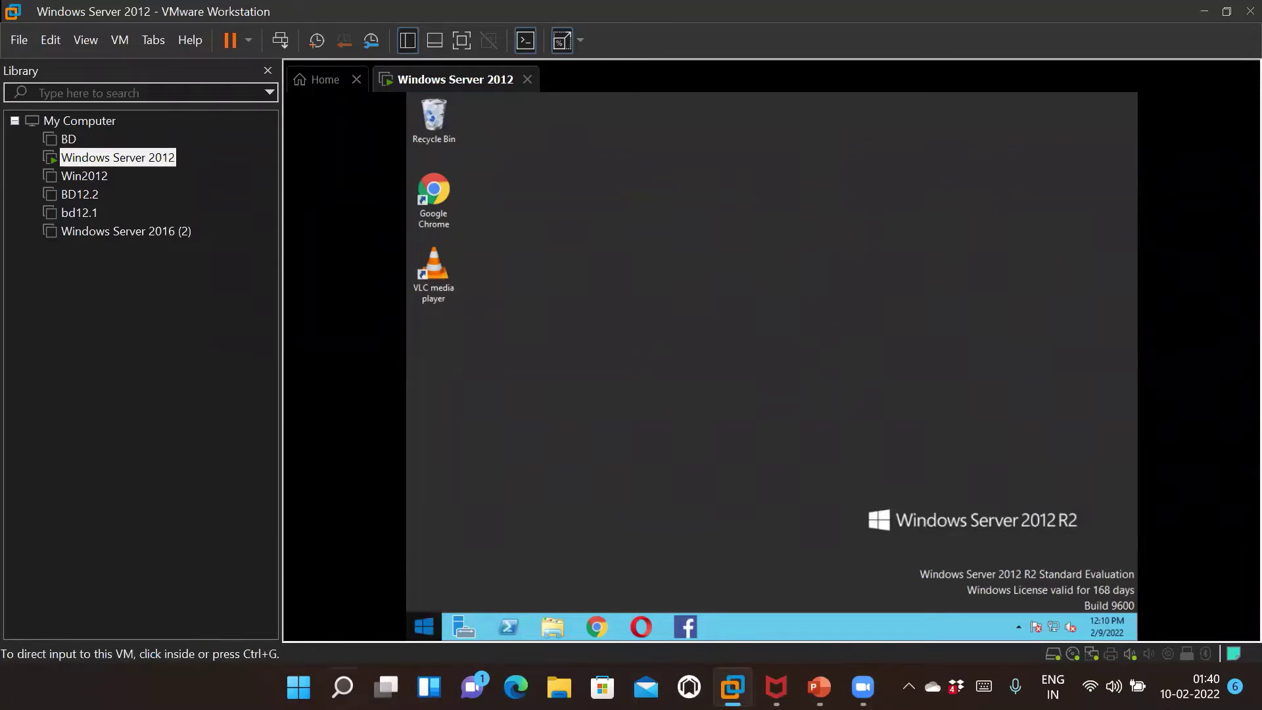
left_click(423, 629)
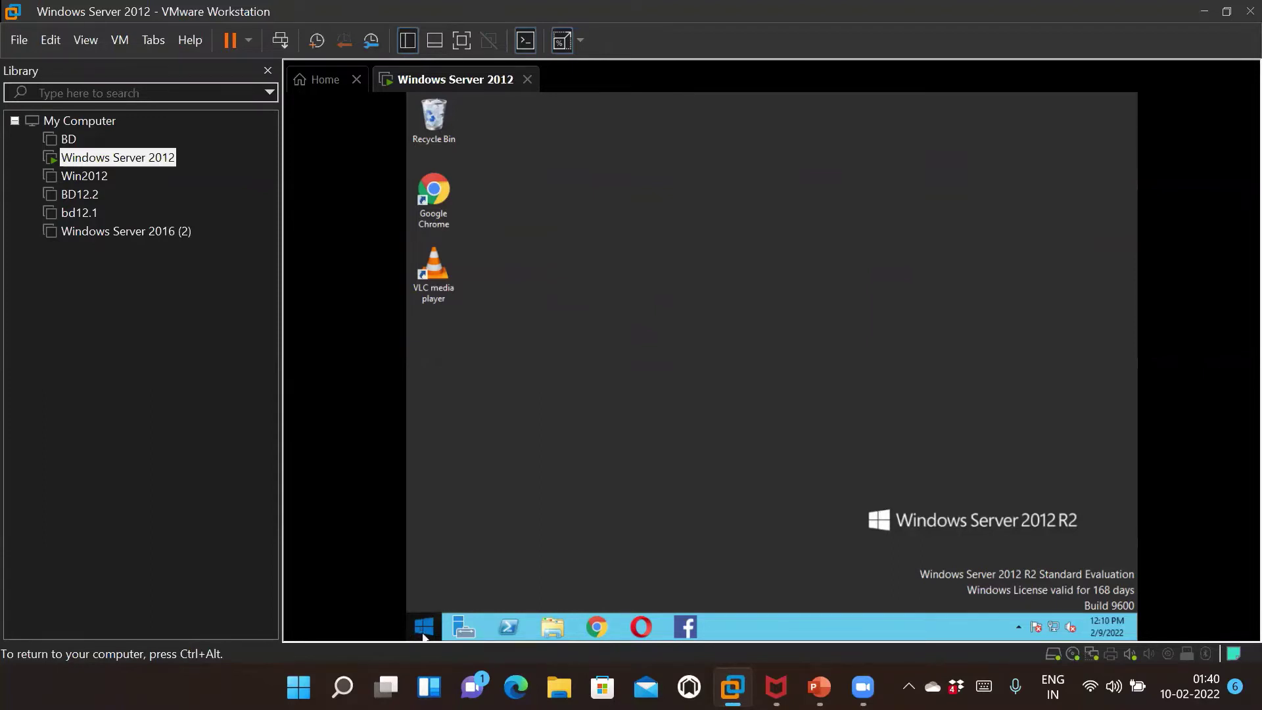
left_click(425, 632)
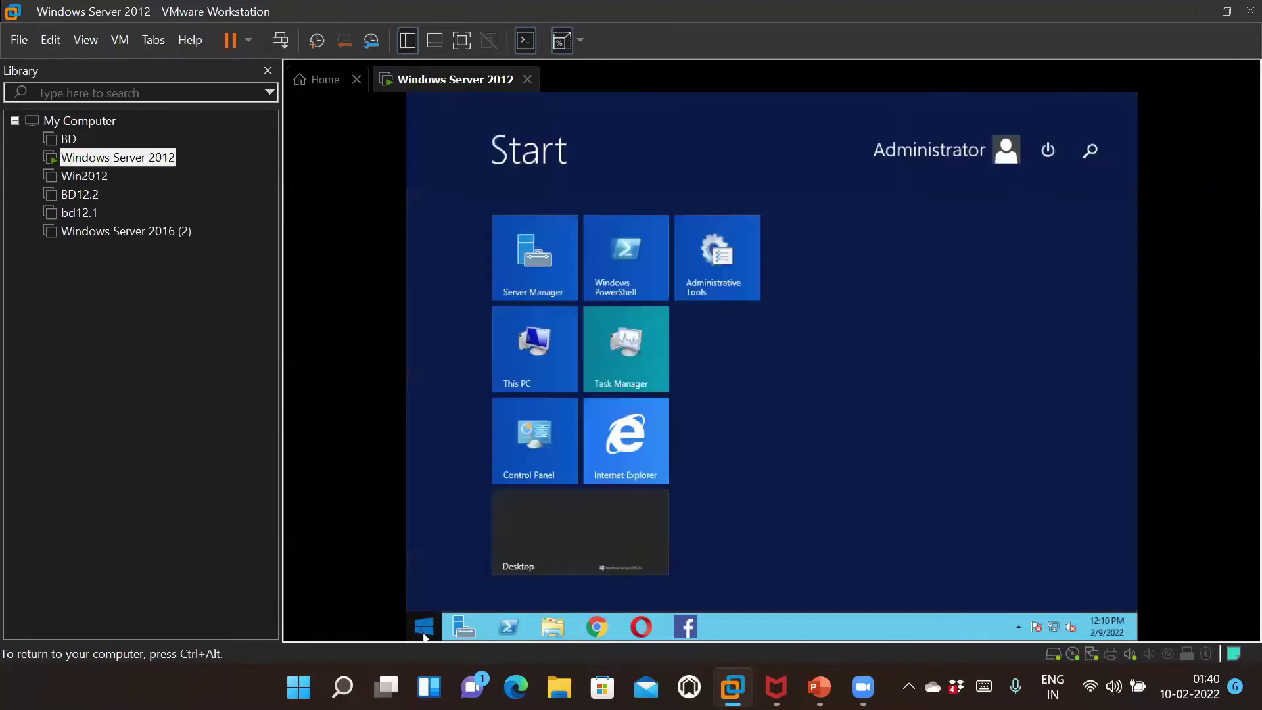
type("cmd")
key("Return")
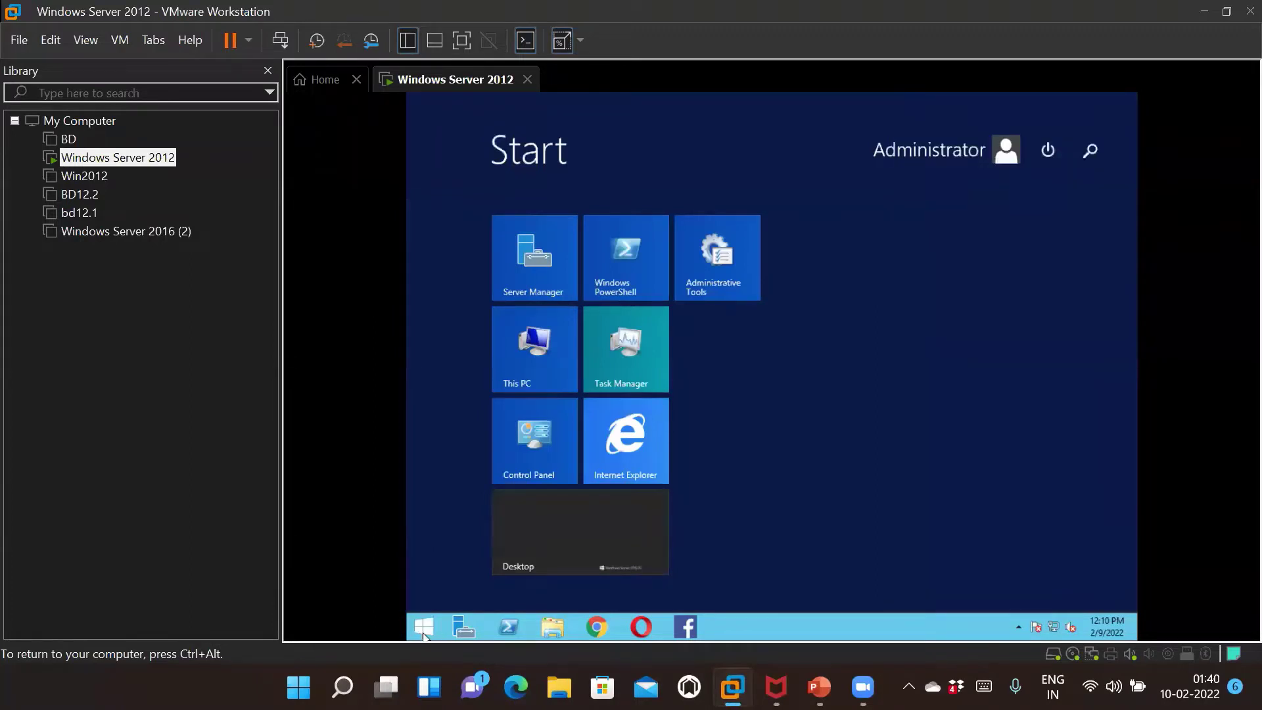
Run ipconfig showing IPv4 192.168.0.108, then make the console window full height.
type("ipconfig")
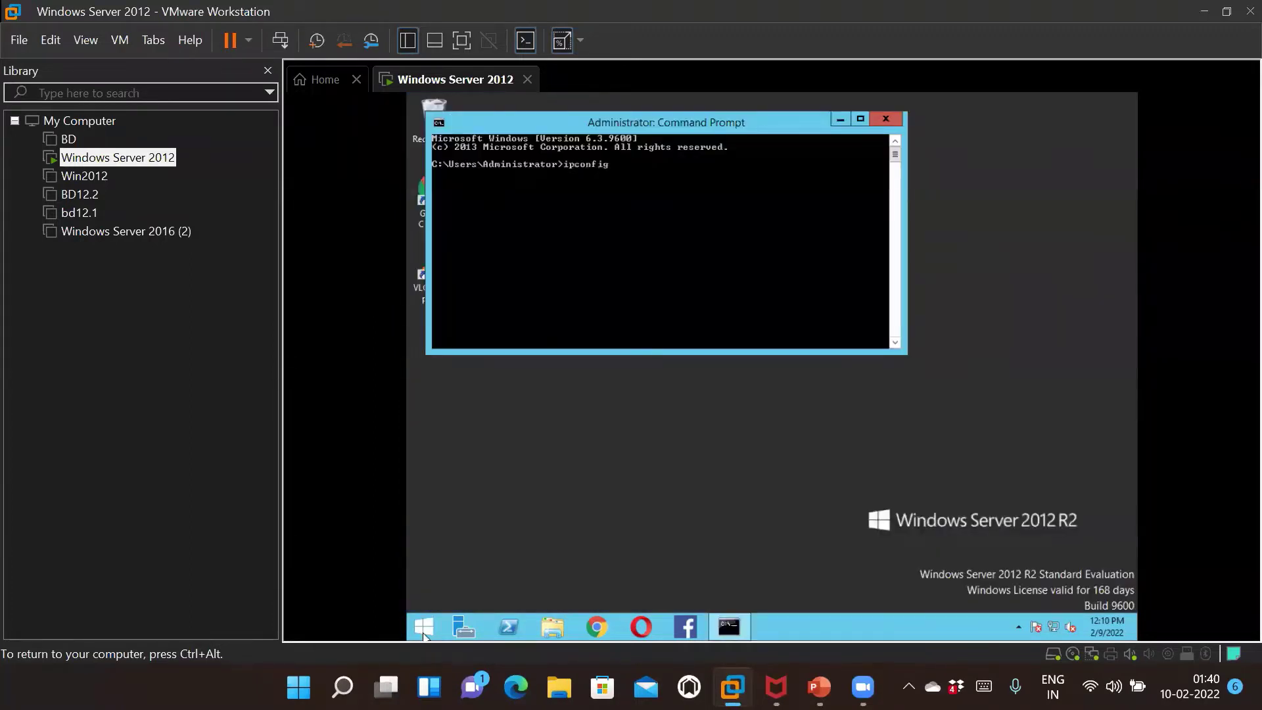
key("Return")
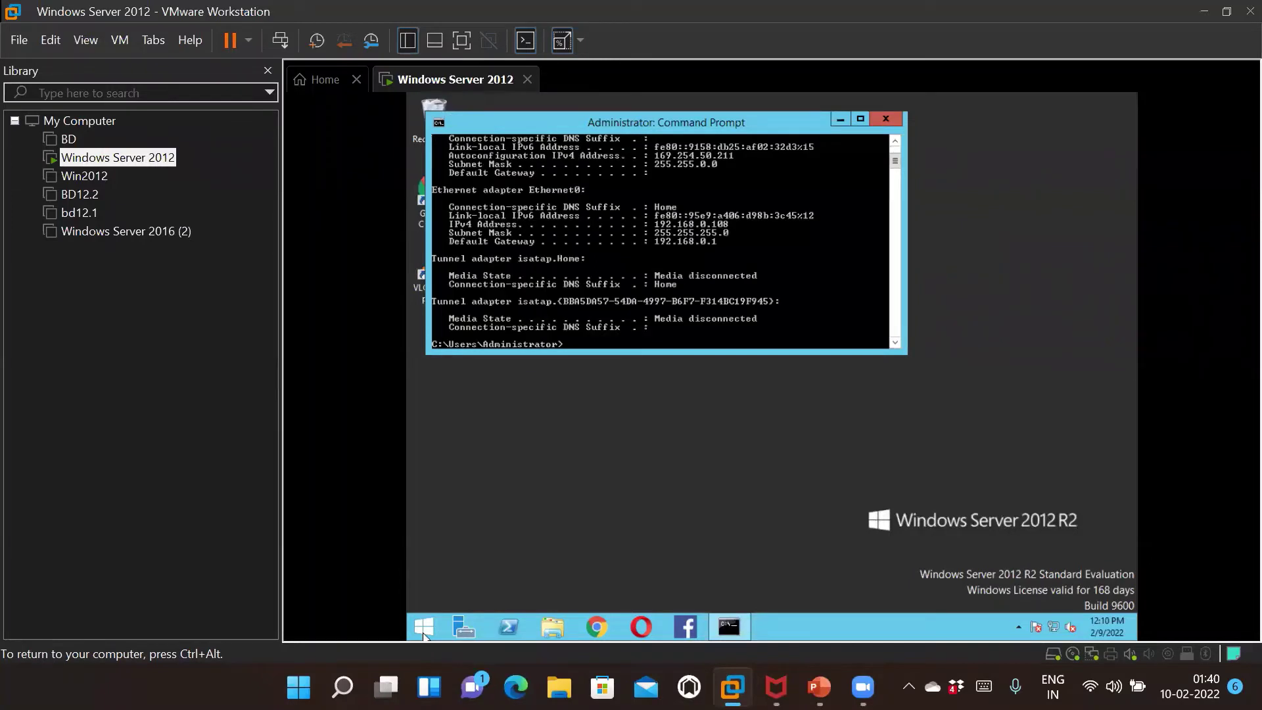
key("ctrl+alt")
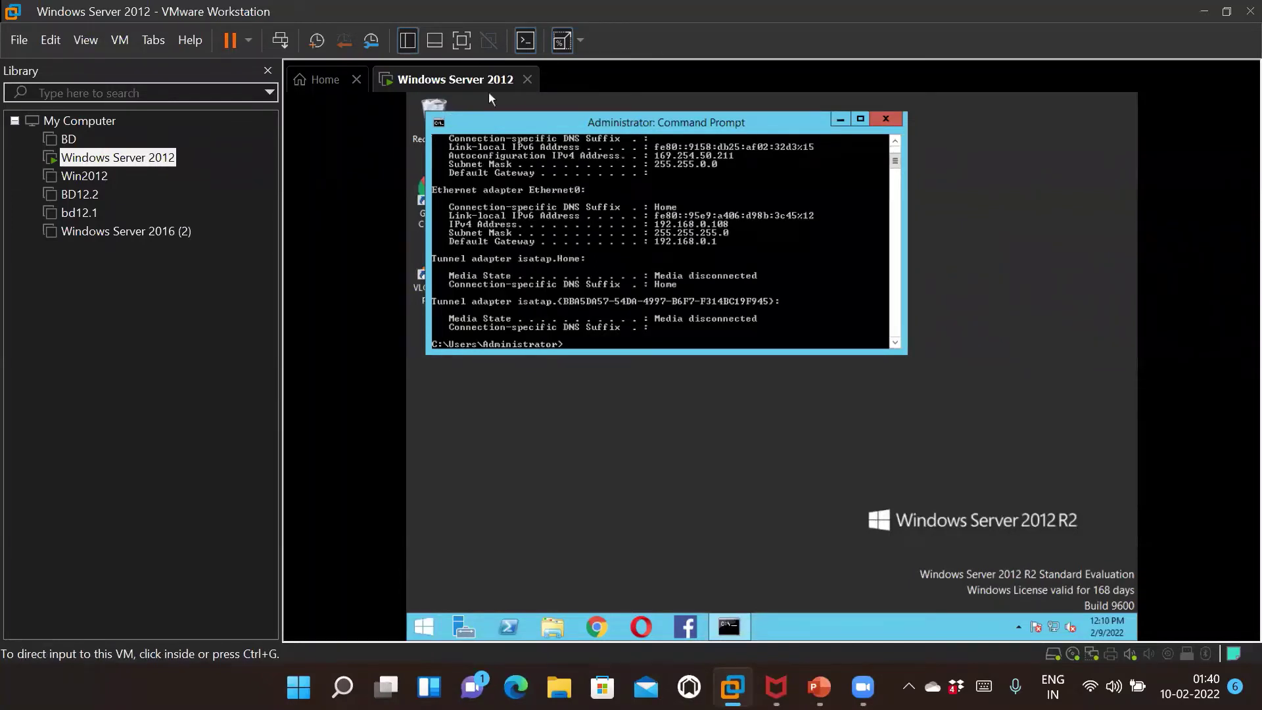
left_click(488, 98)
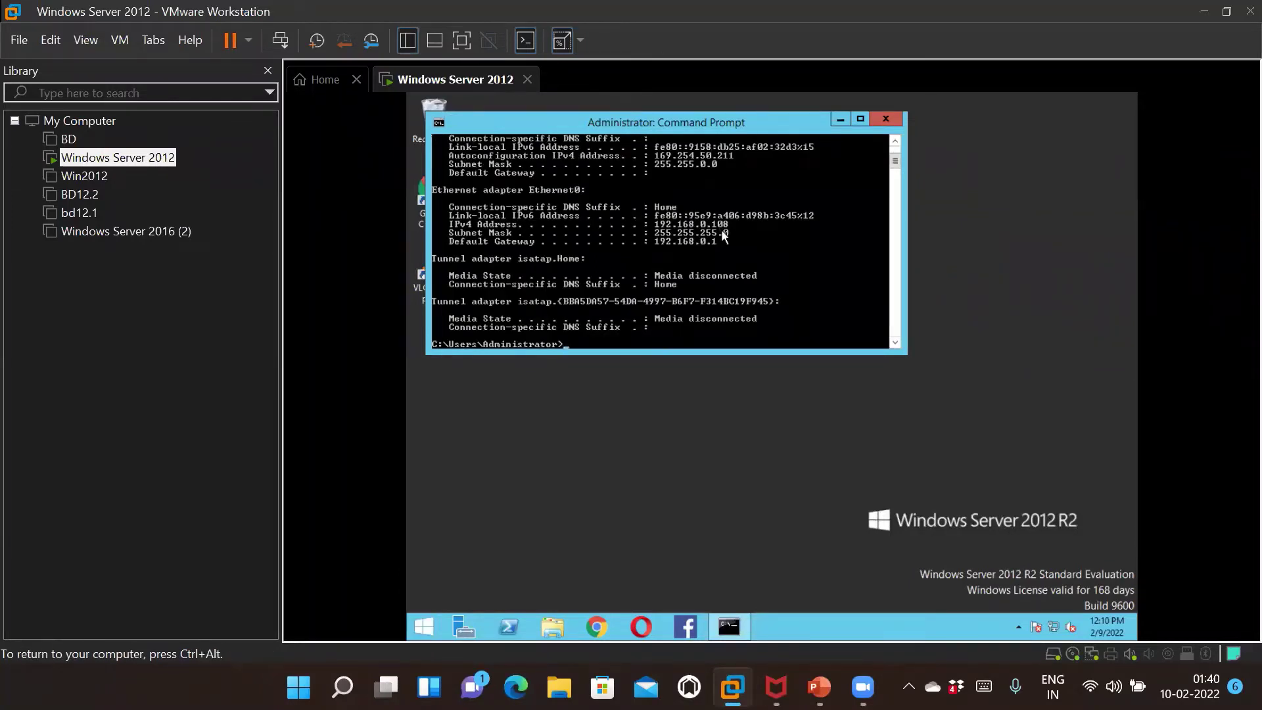
left_click(867, 120)
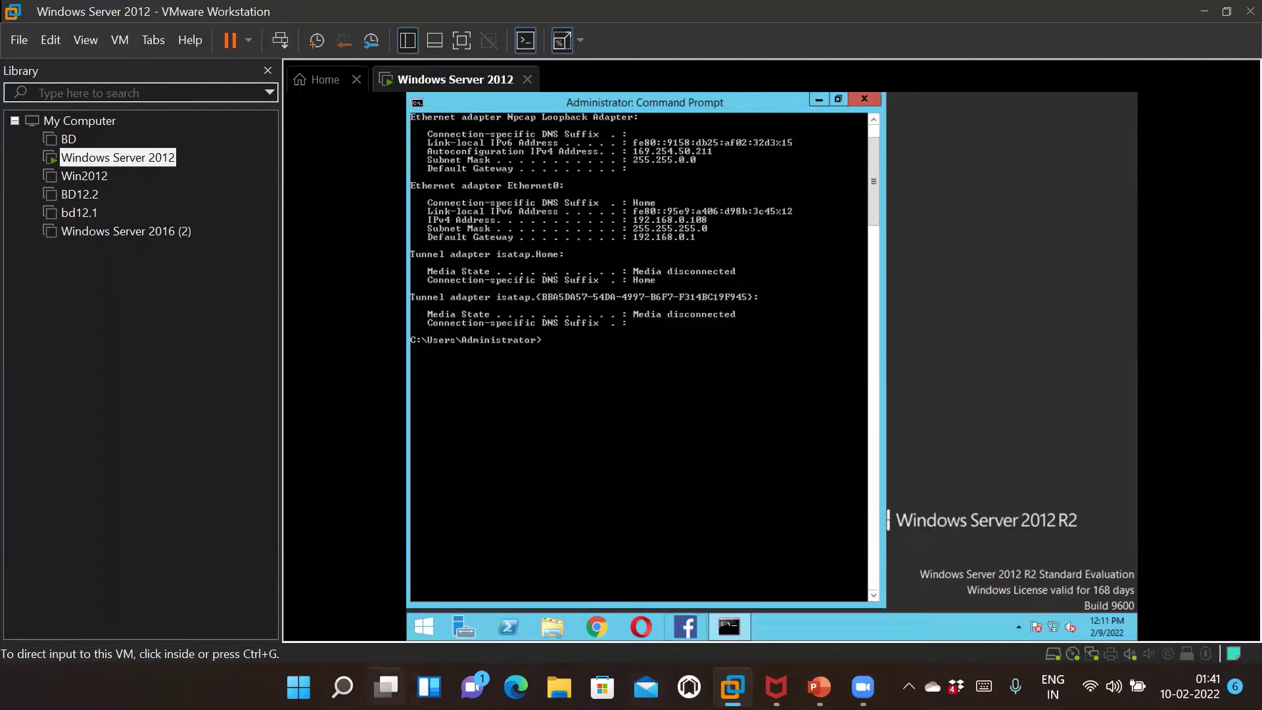
Open the host Command Prompt, run ipconfig, then clear the screen with cls.
left_click(299, 686)
type("cmd")
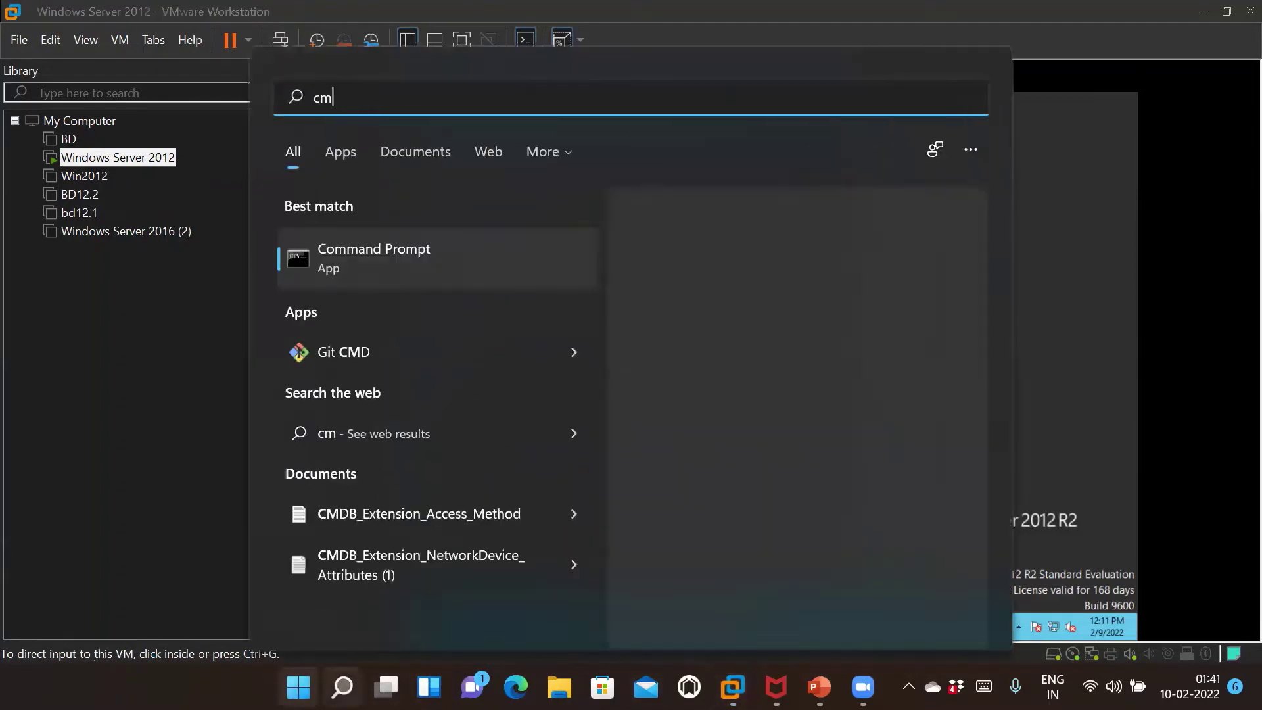
key("Return")
type("ipconfig")
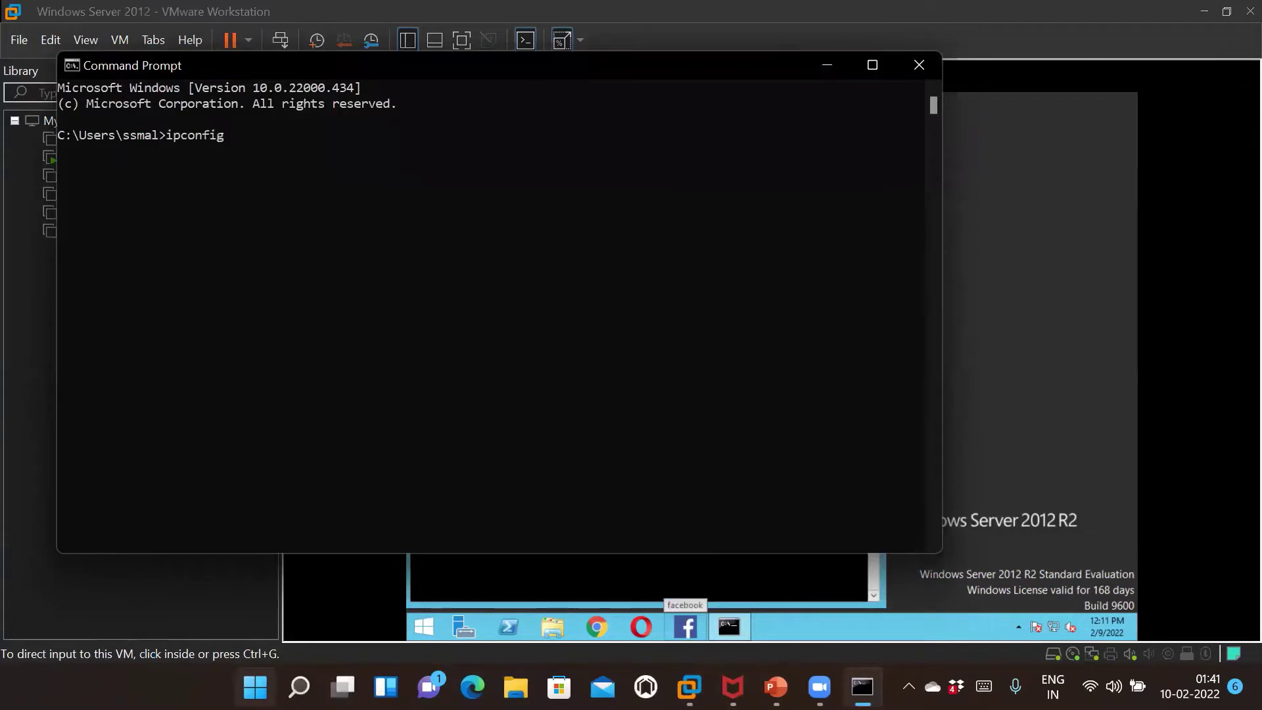
key("Return")
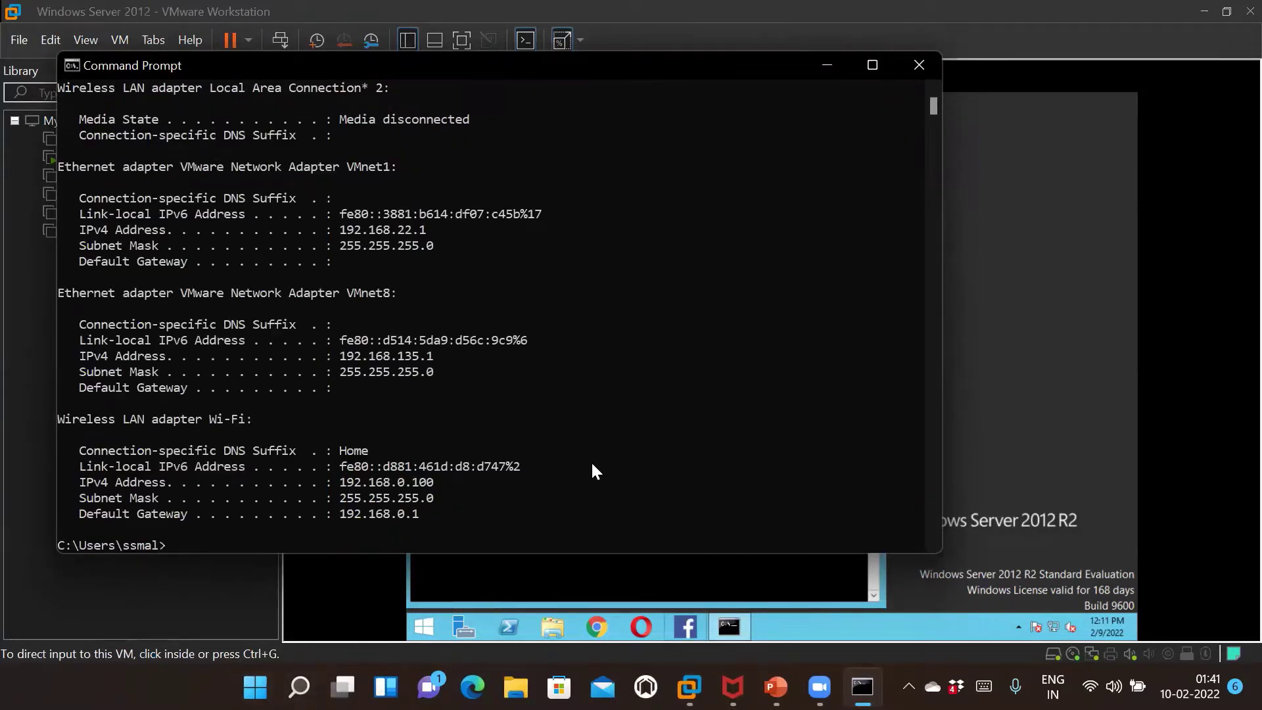
type("cls")
key("Return")
Ping 192.168.0.108 from the host; every request times out.
type("ping ")
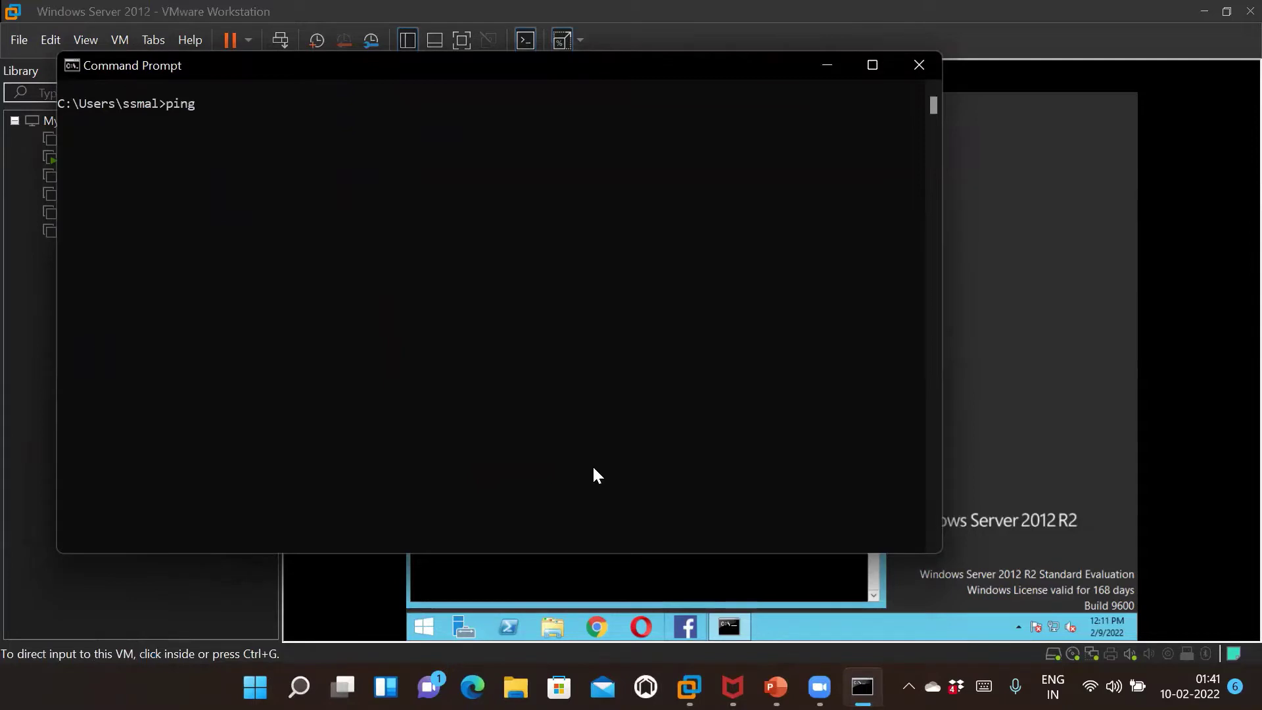
type("192.168.0.108")
left_click(393, 137)
right_click(391, 137)
left_click(256, 181)
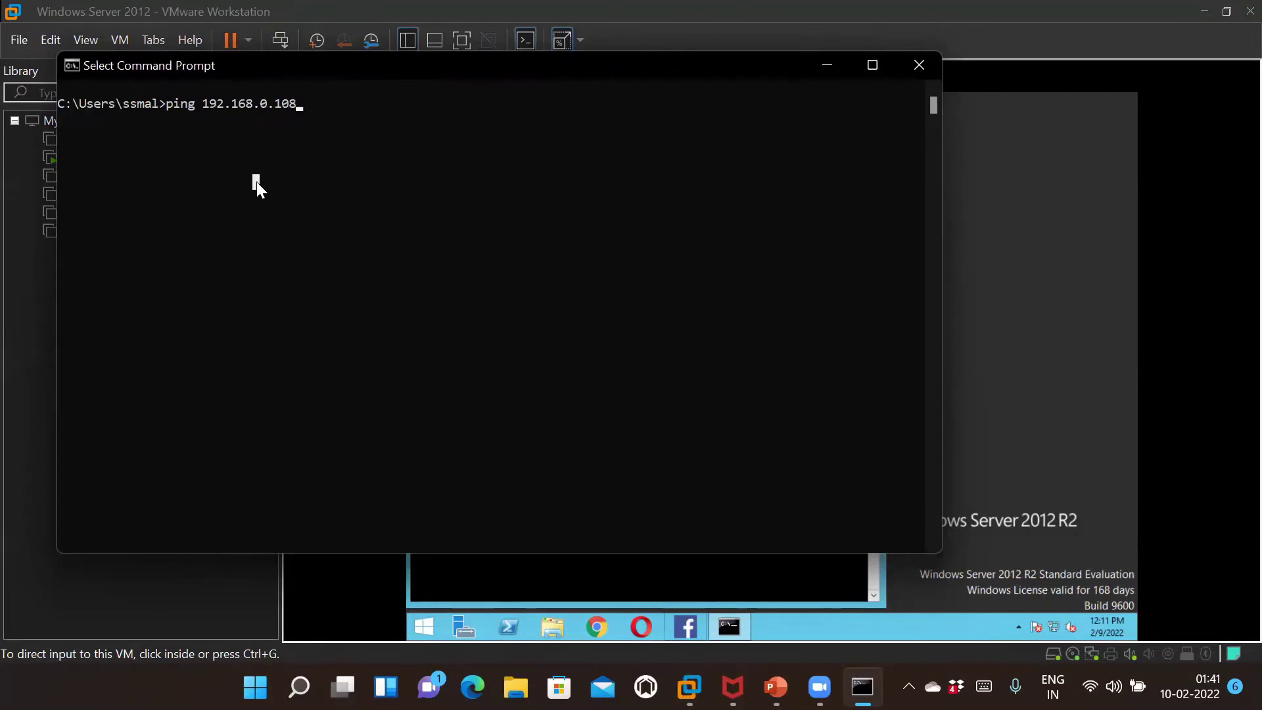
right_click(256, 180)
key("Return")
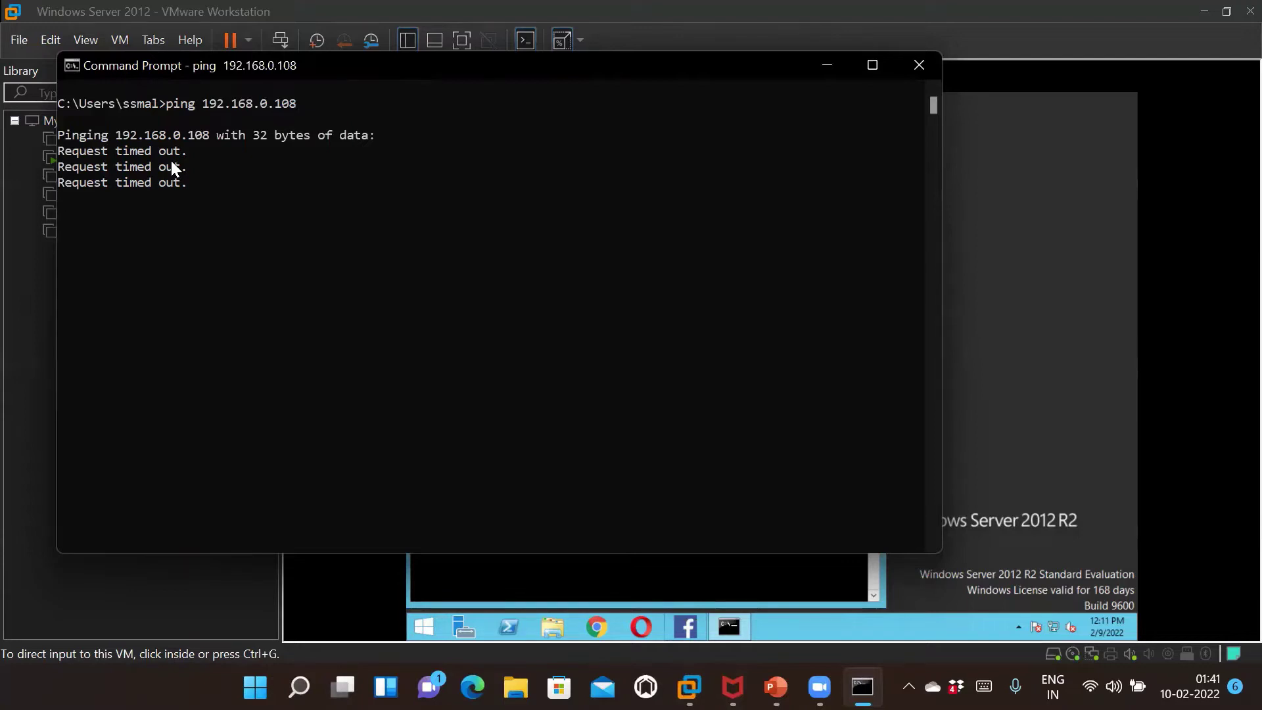
key("Return")
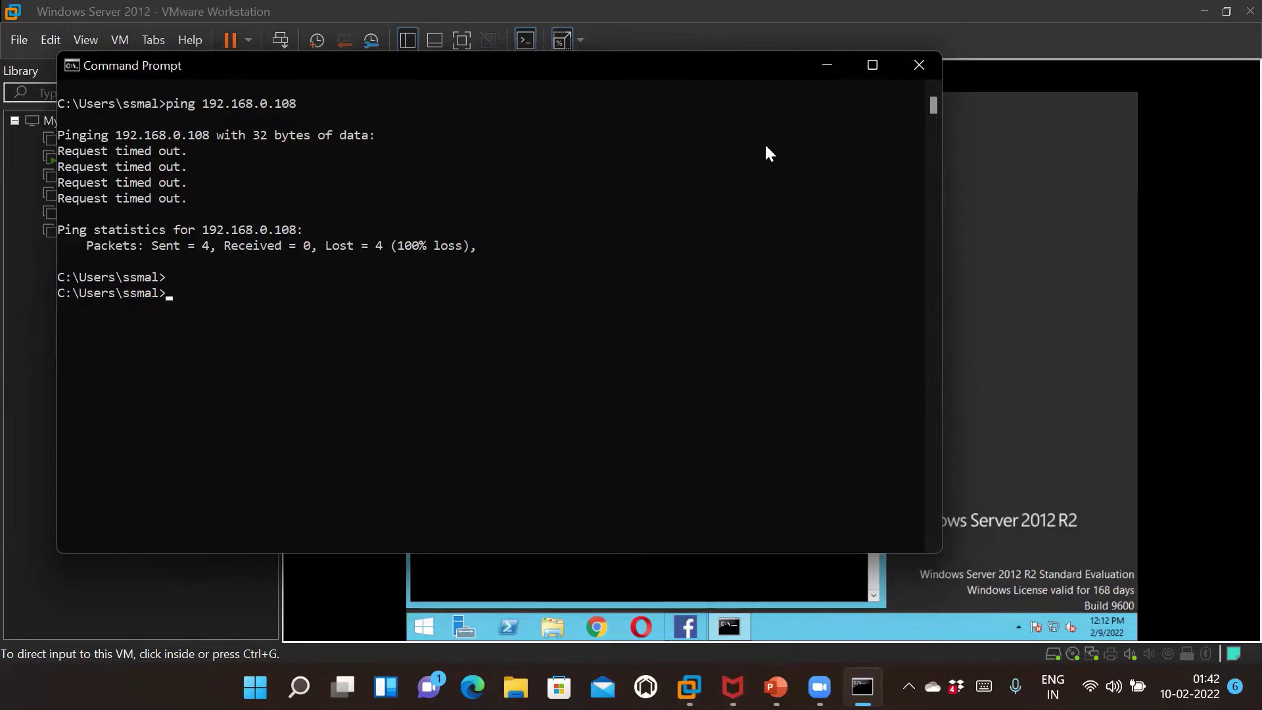
In the VM, go through Control Panel > System and Security > Windows Firewall to its on/off settings.
left_click(826, 65)
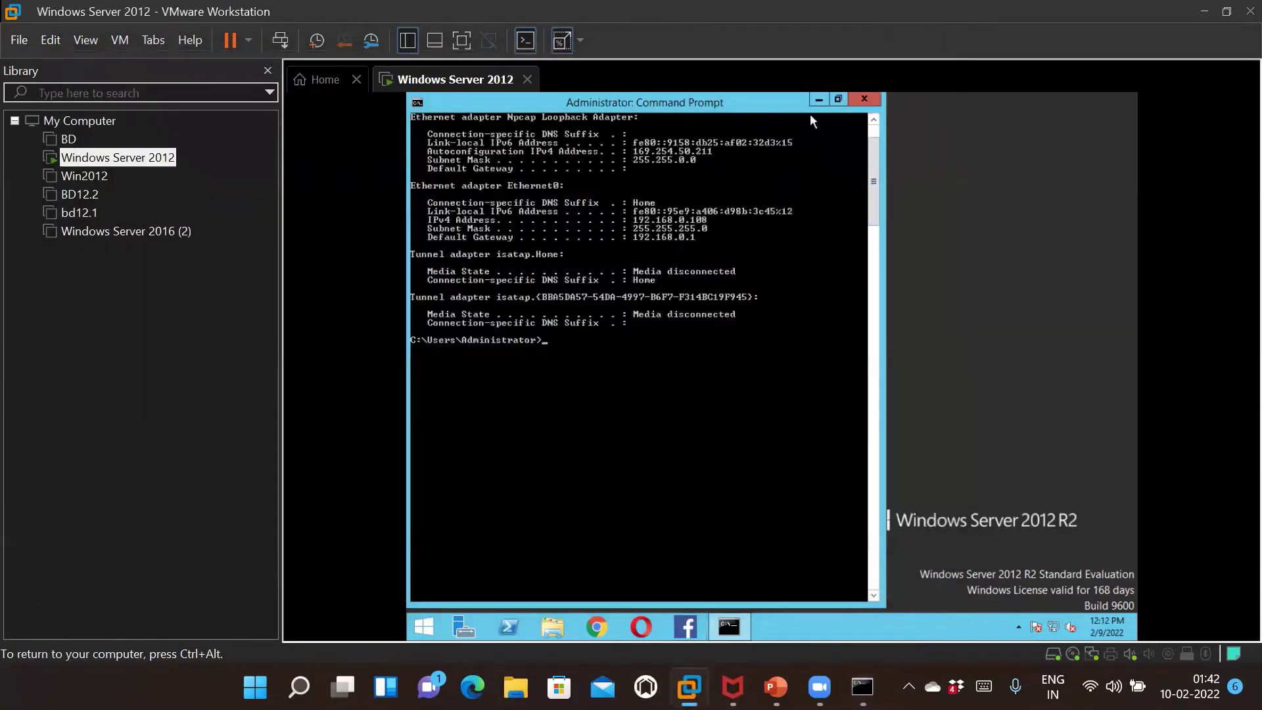
left_click(816, 100)
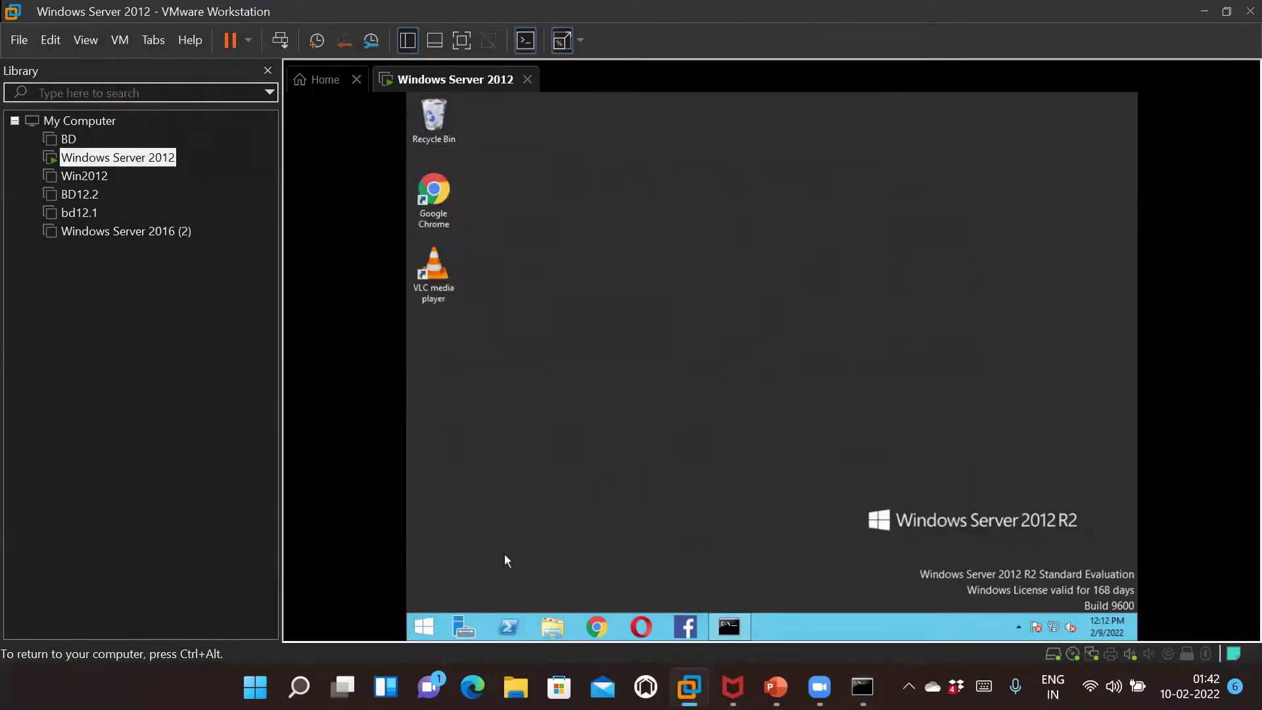
left_click(422, 626)
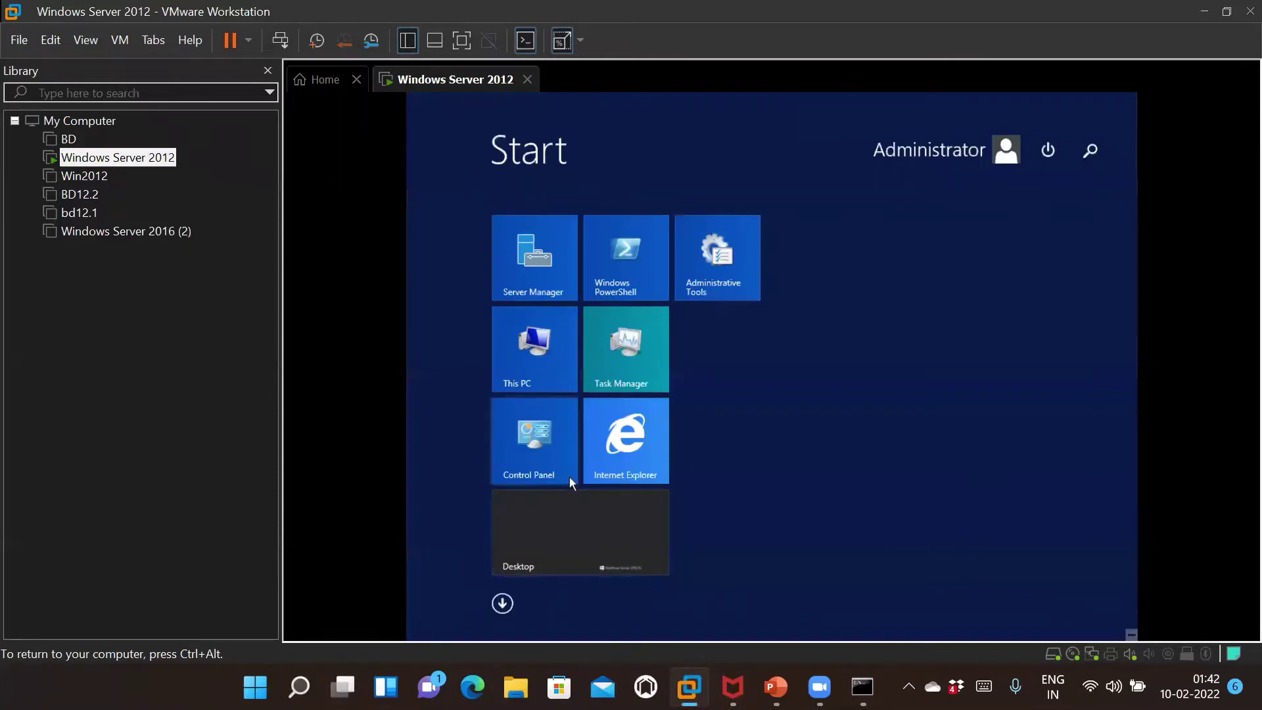
left_click(537, 460)
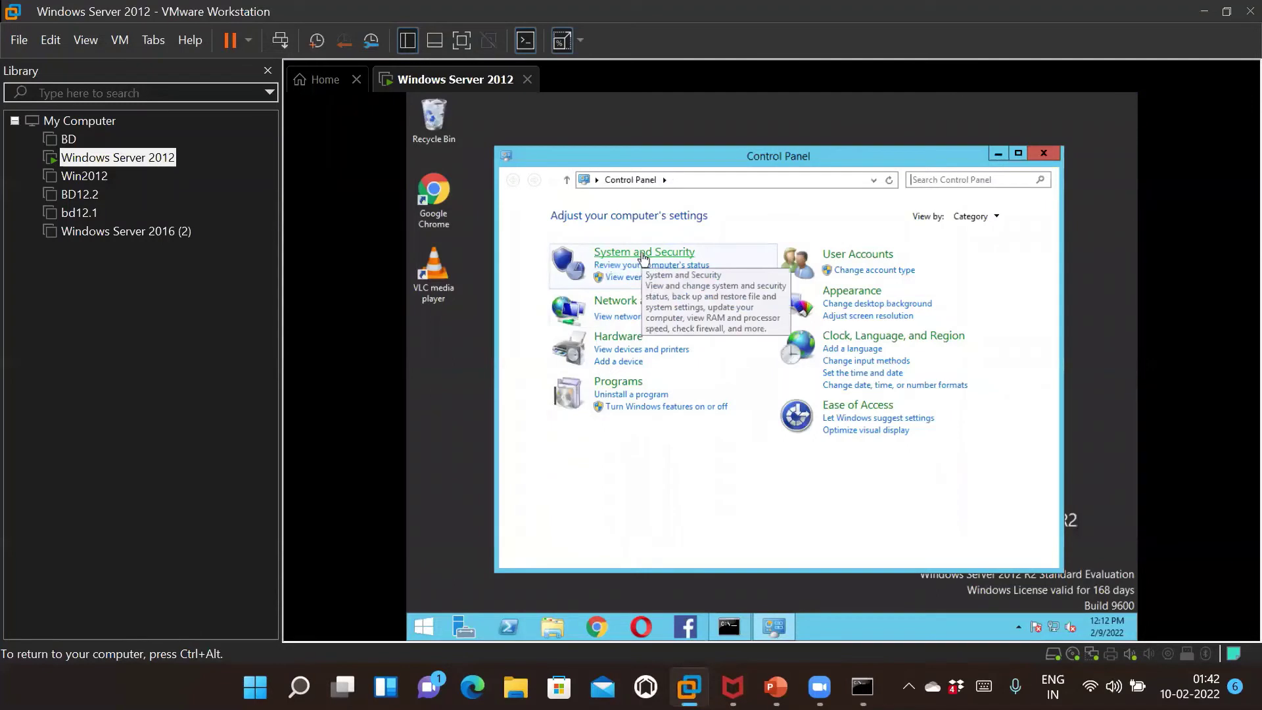
left_click(643, 257)
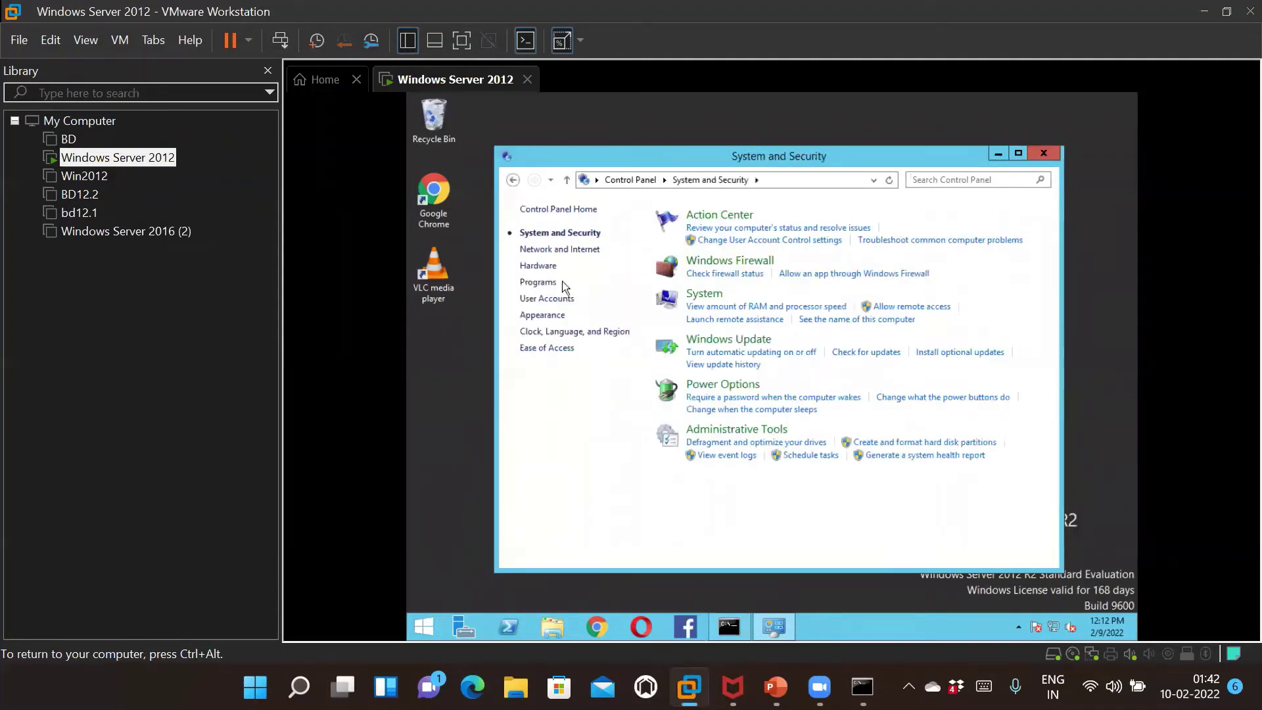
left_click(731, 262)
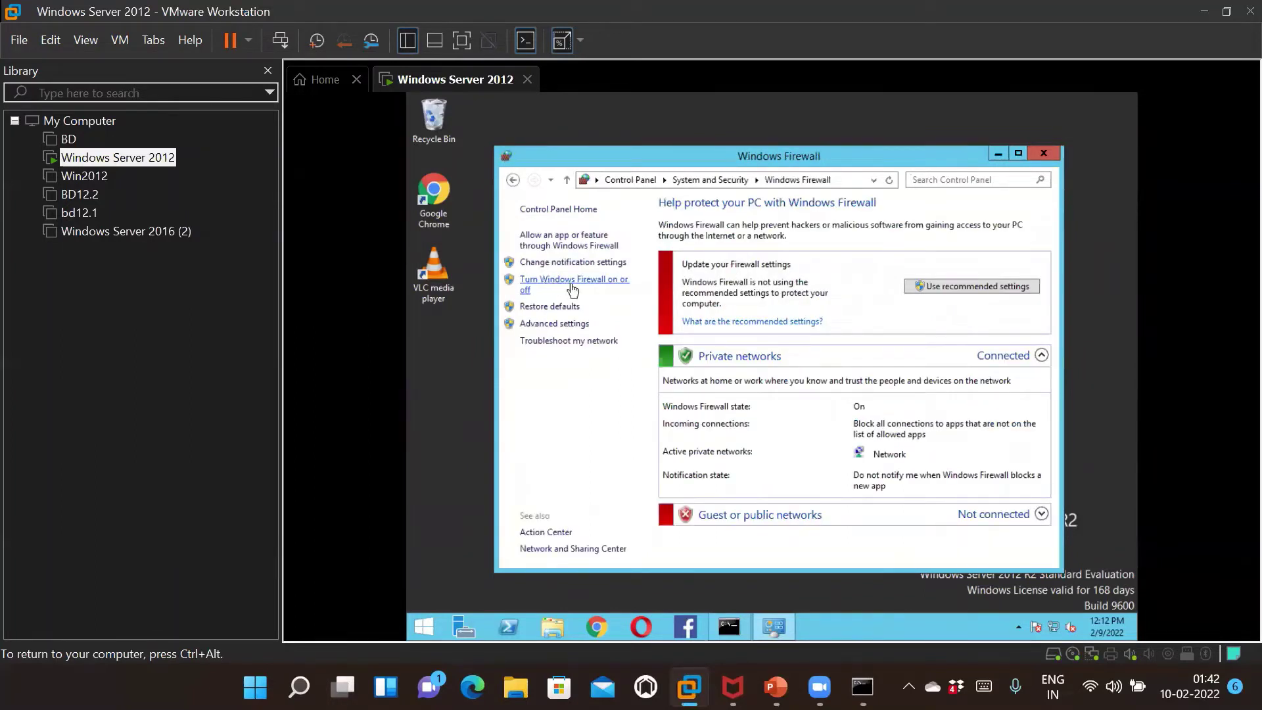
left_click(573, 290)
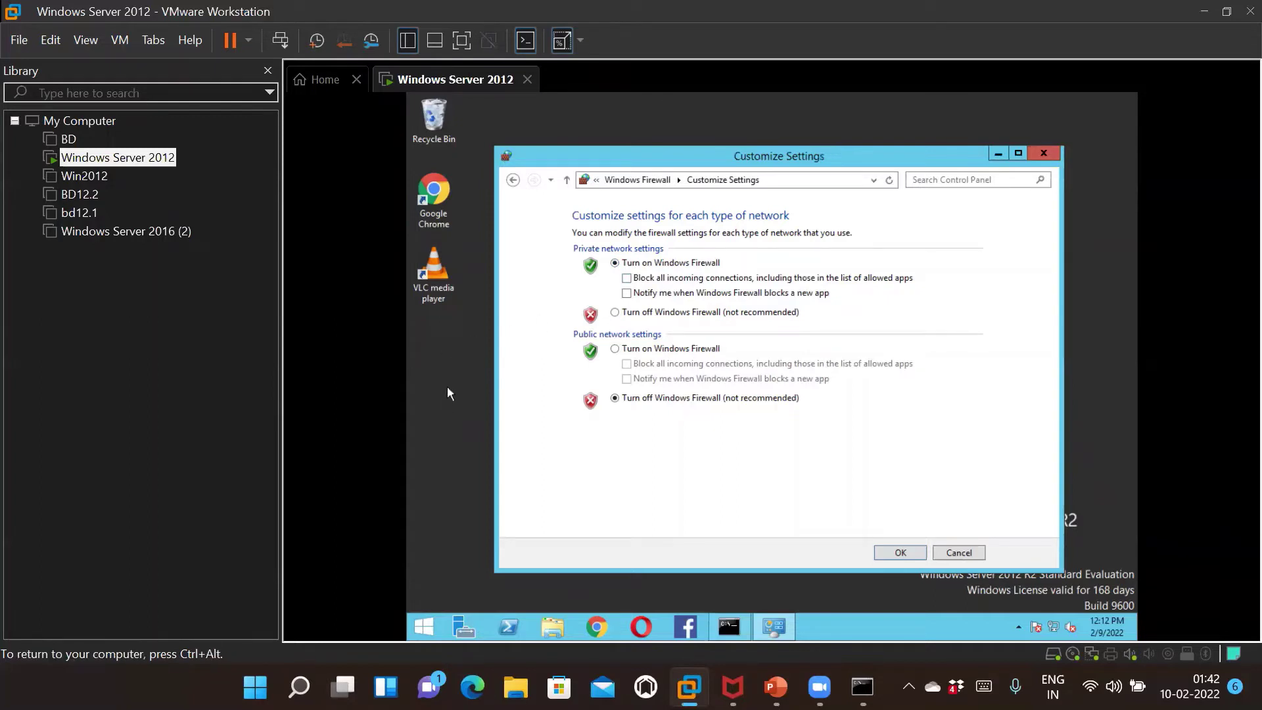
Turn off Windows Firewall for private networks and confirm with OK.
key("ctrl+alt")
left_click(406, 617)
left_click(614, 312)
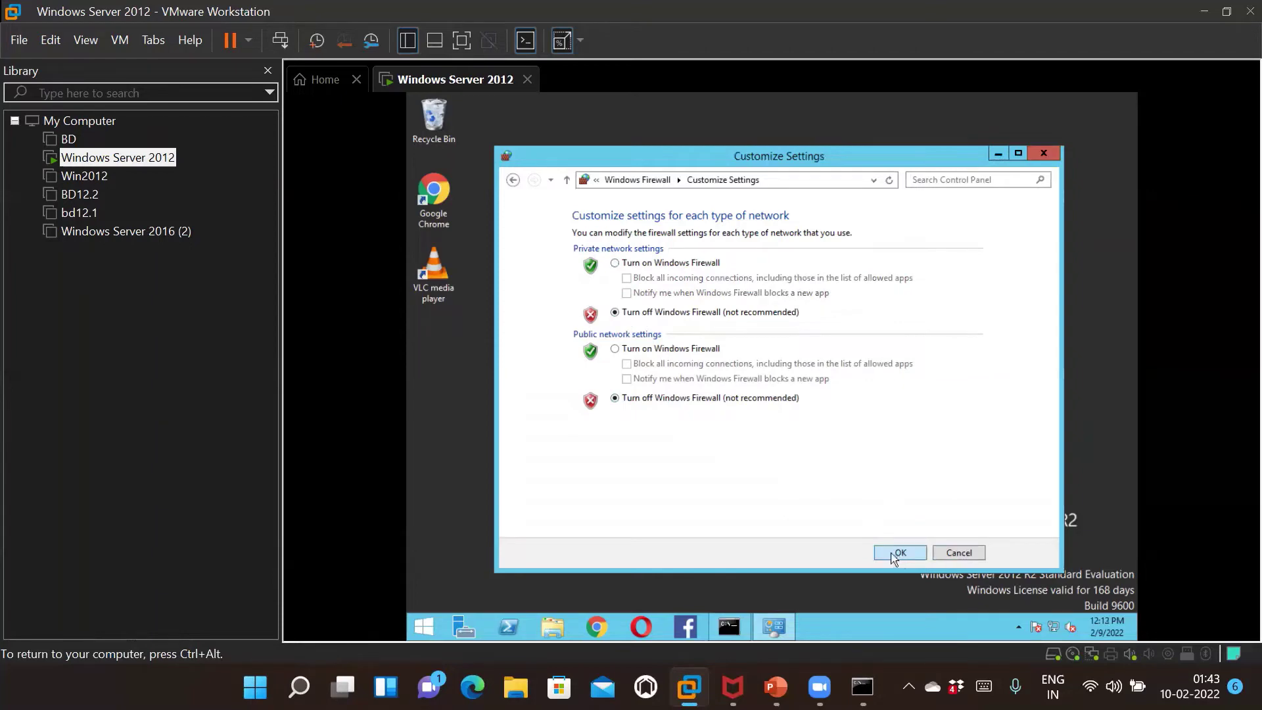
left_click(897, 553)
Bring the host Command Prompt forward and recall the previous ping command.
left_click(862, 687)
left_click(530, 388)
key("Up")
Rerun ping 192.168.0.108, getting four replies with 0% loss, then return to the VM.
key("Return")
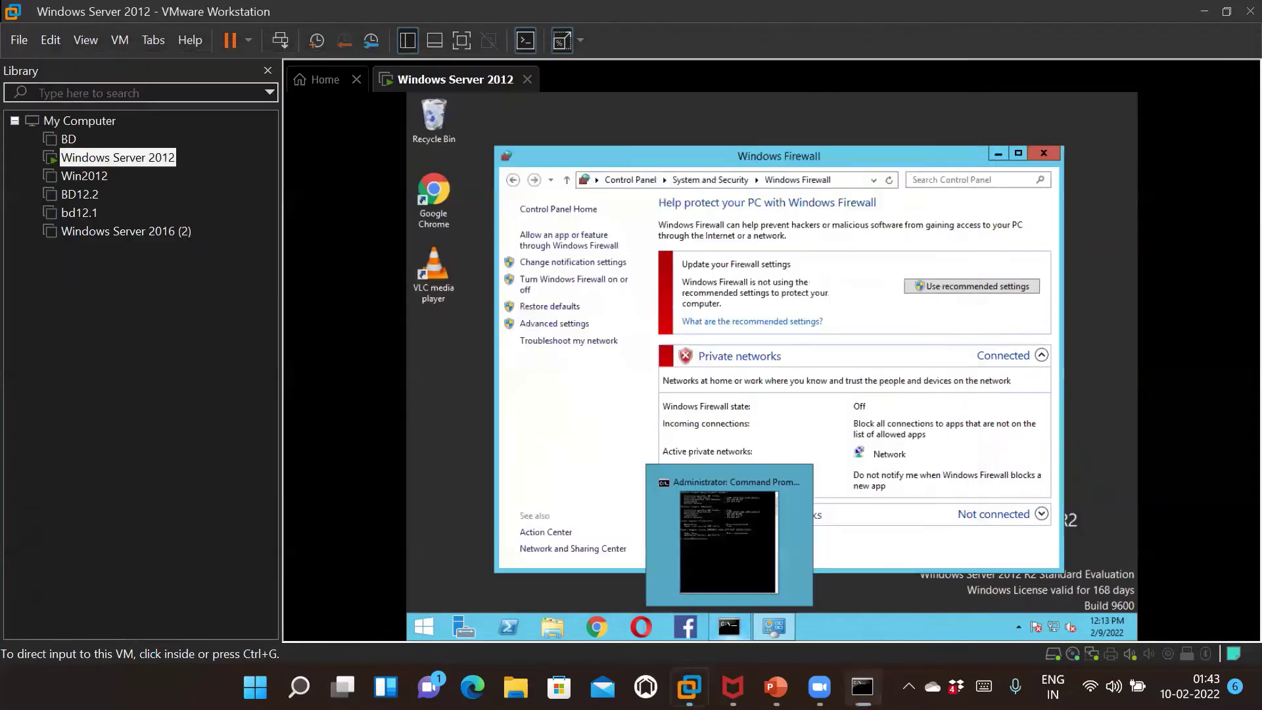
left_click(977, 313)
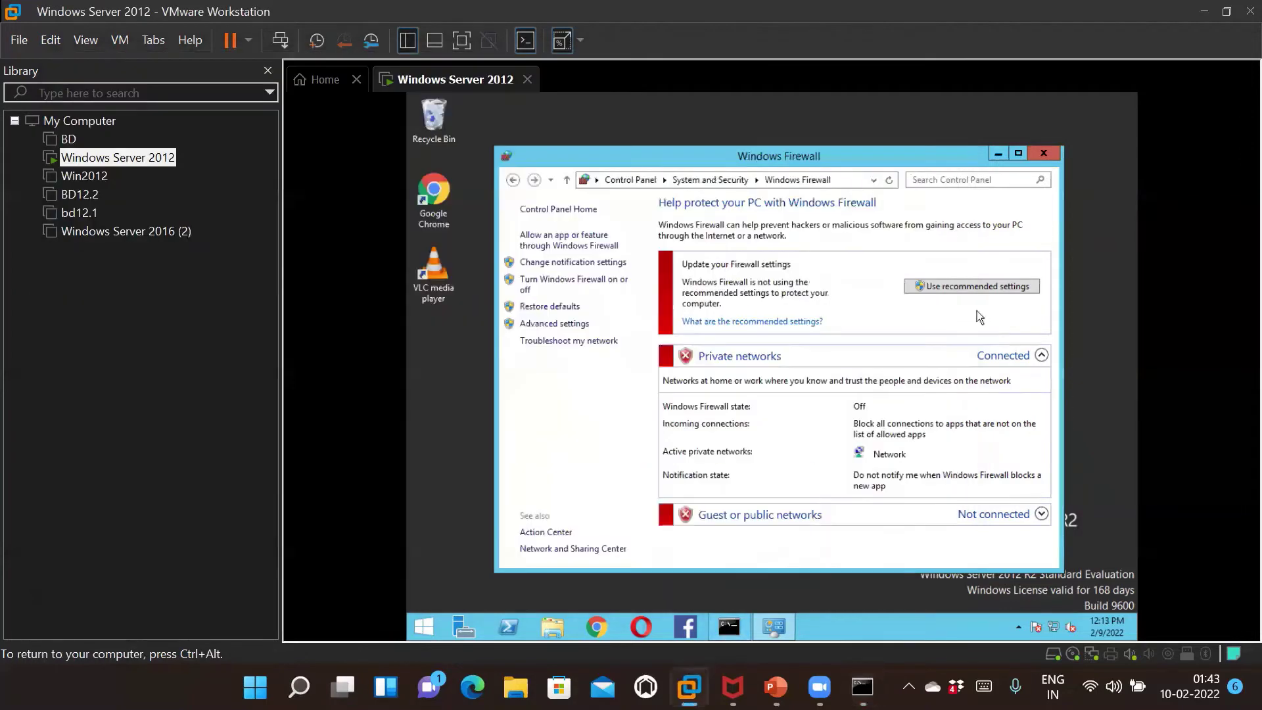
Set the private-network firewall back to On, close Windows Firewall, and bring up the host console.
left_click(593, 284)
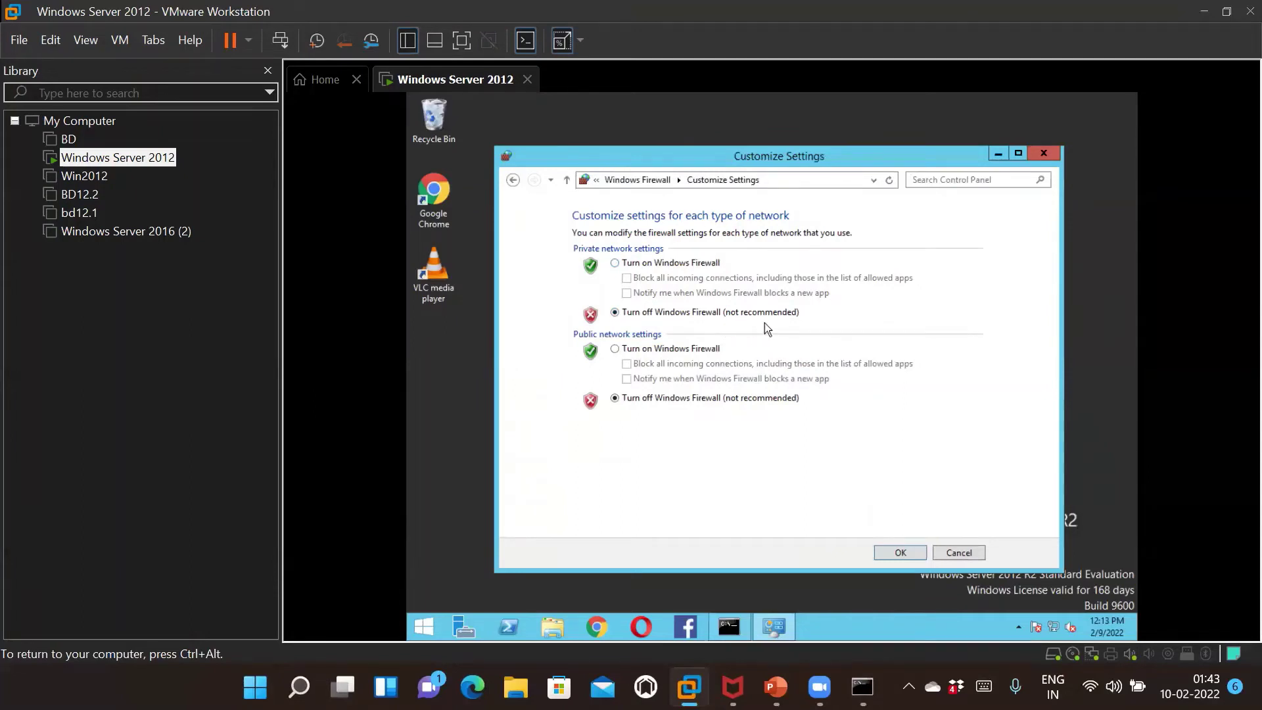
left_click(615, 264)
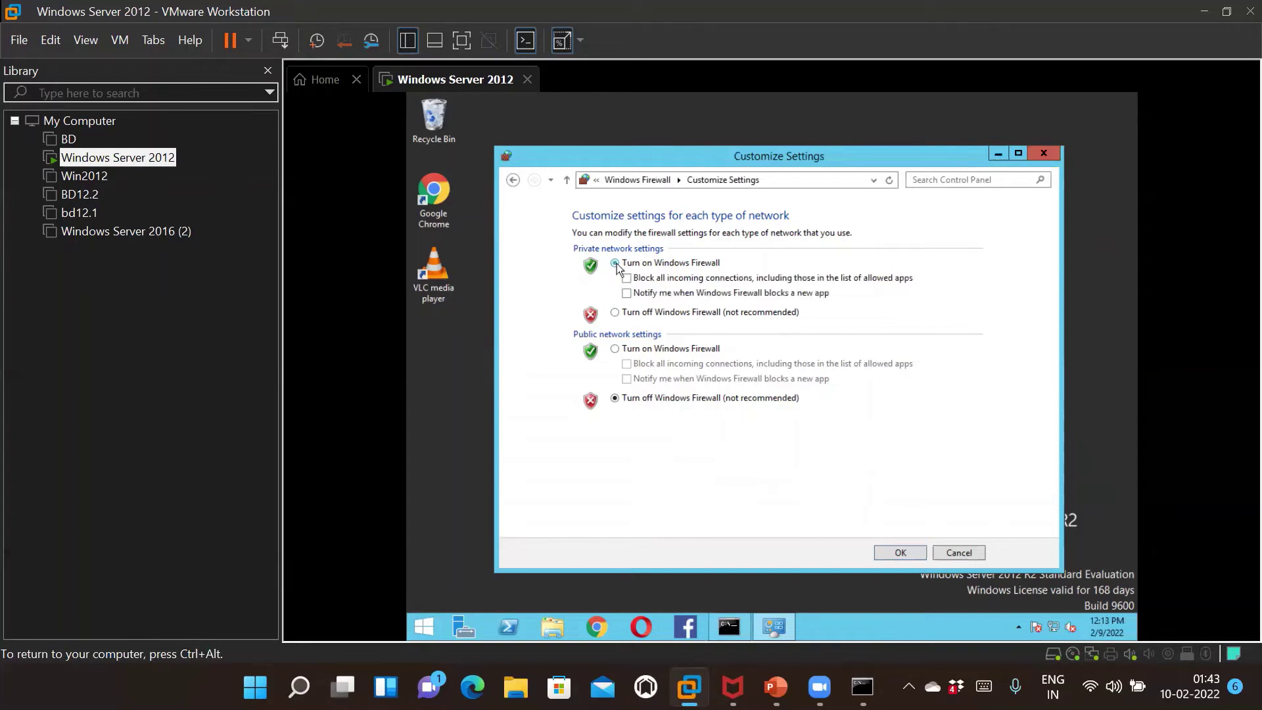
left_click(898, 553)
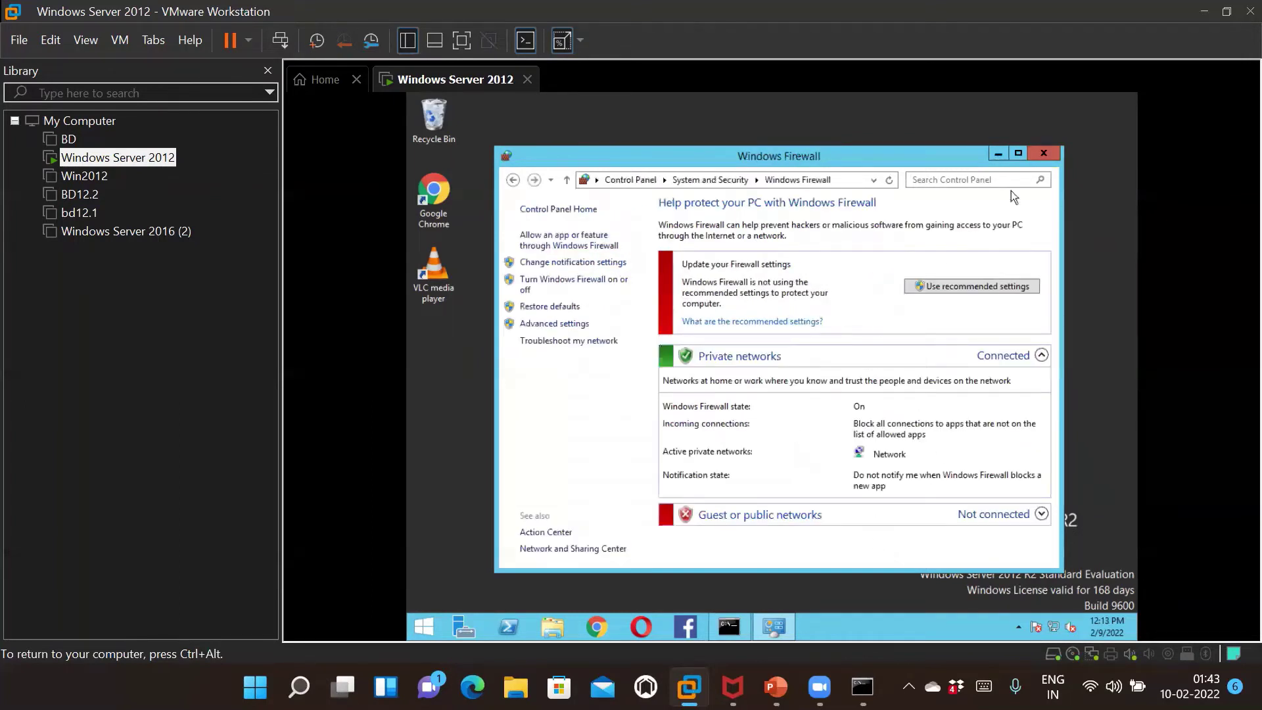
left_click(1043, 153)
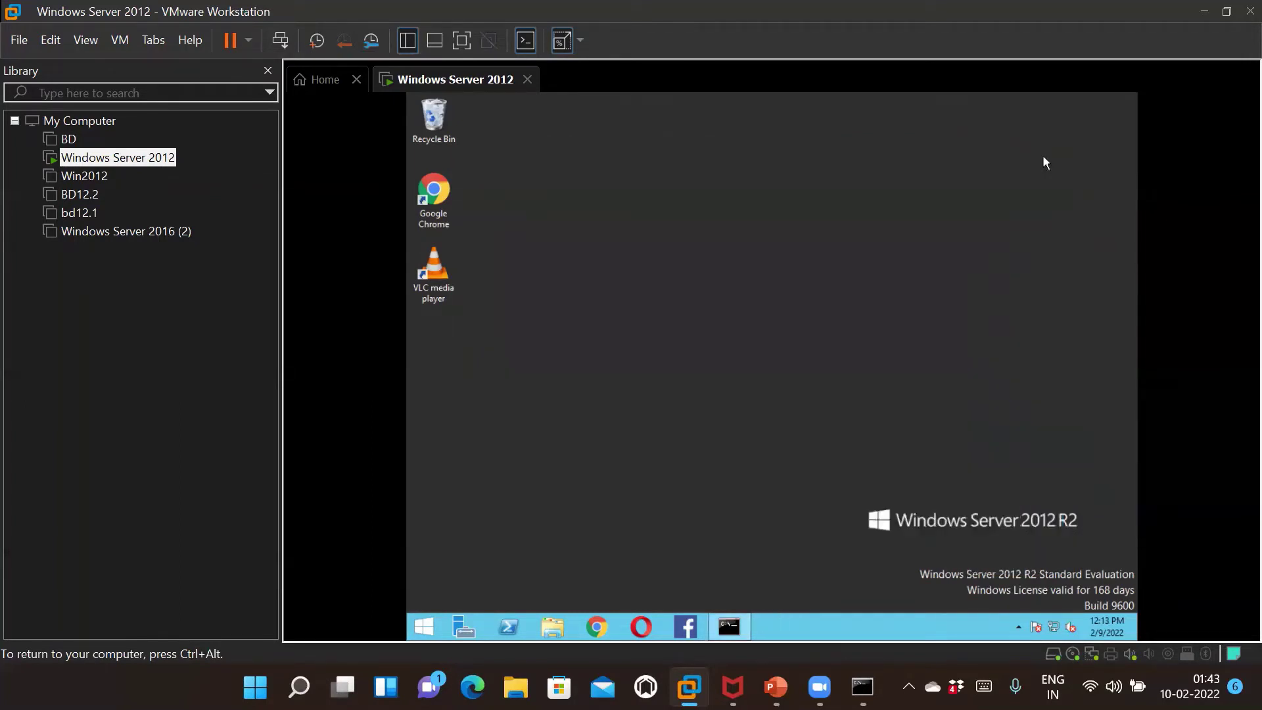
left_click(862, 686)
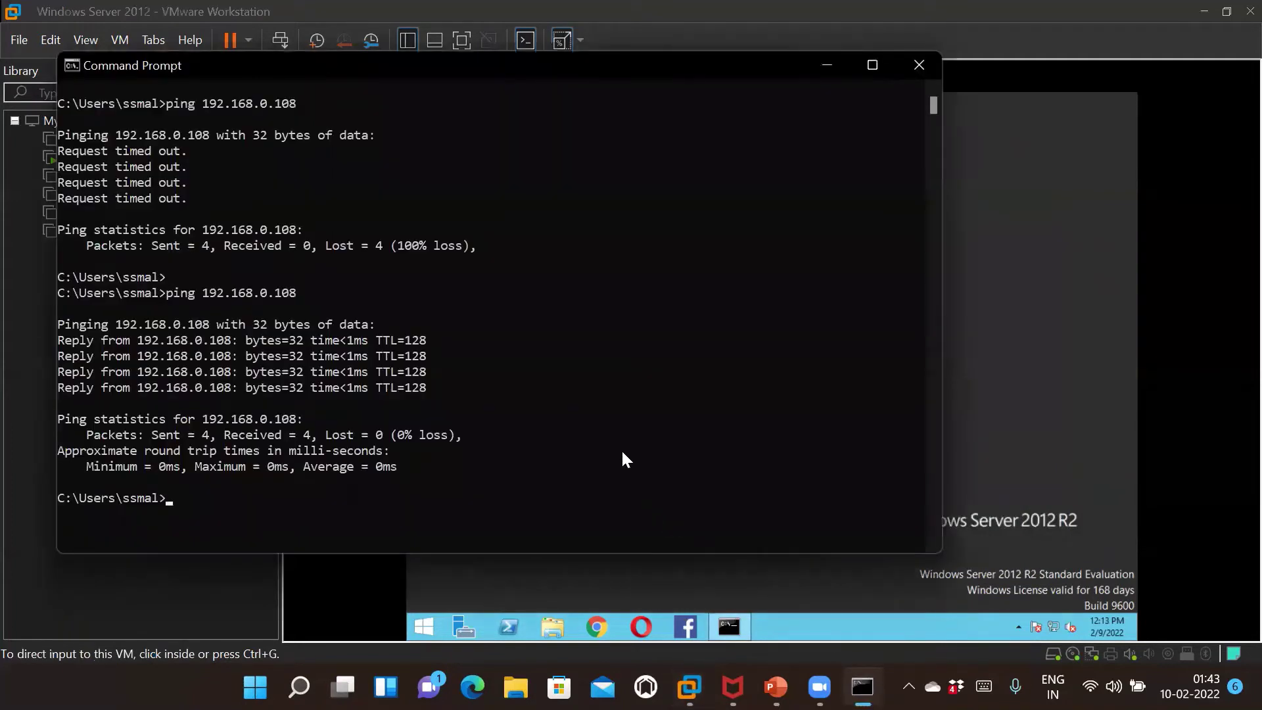
Rerun ping 192.168.0.108, which times out again, then switch back to the VM.
left_click(718, 375)
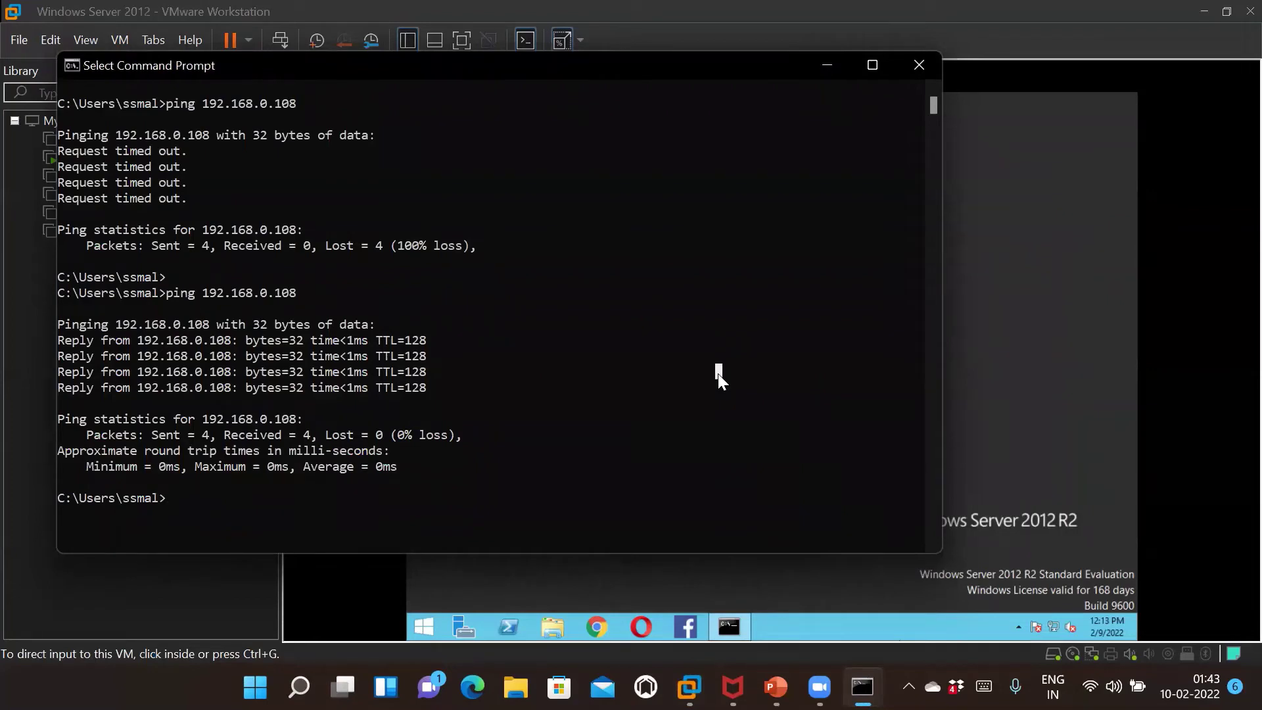
key("Up")
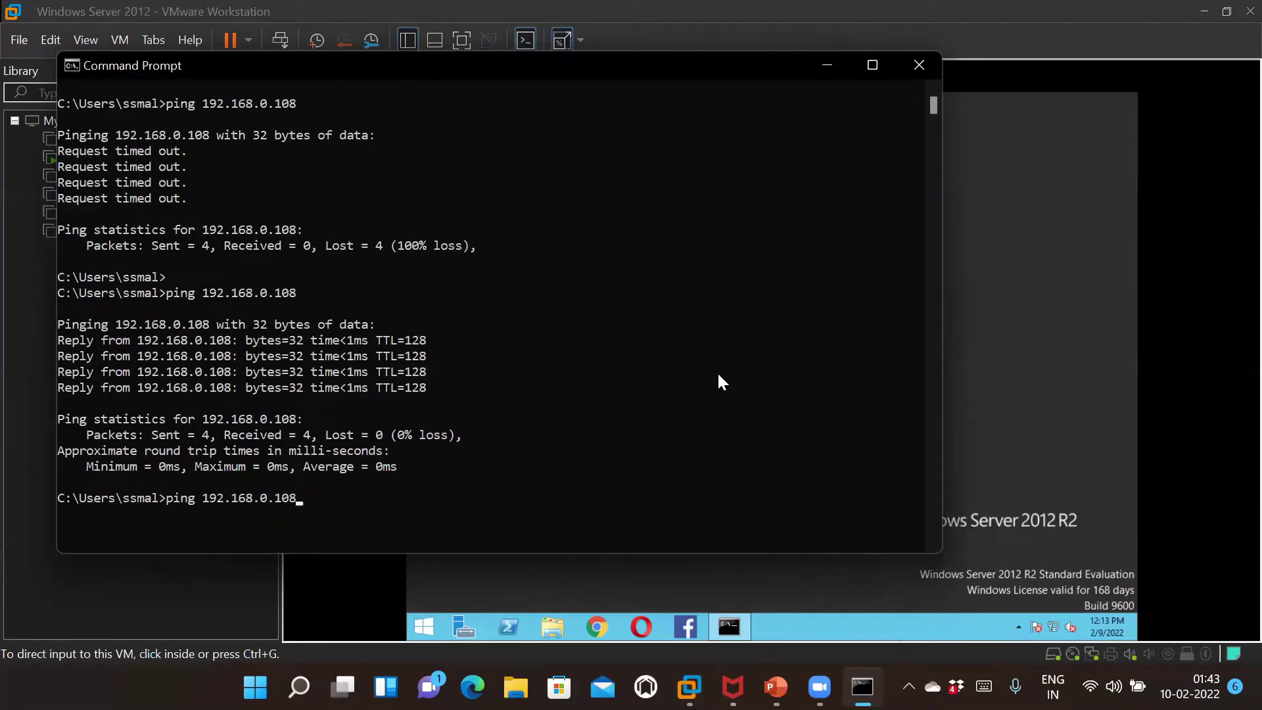
key("Return")
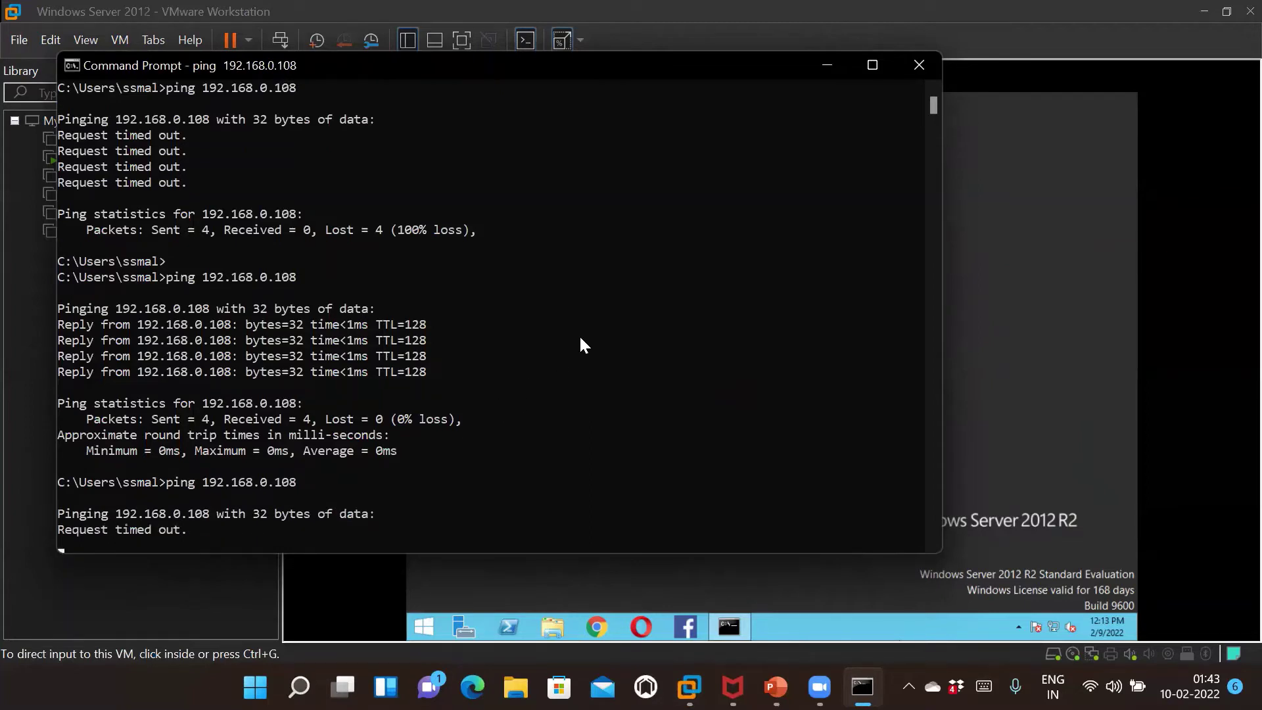
left_click(1002, 306)
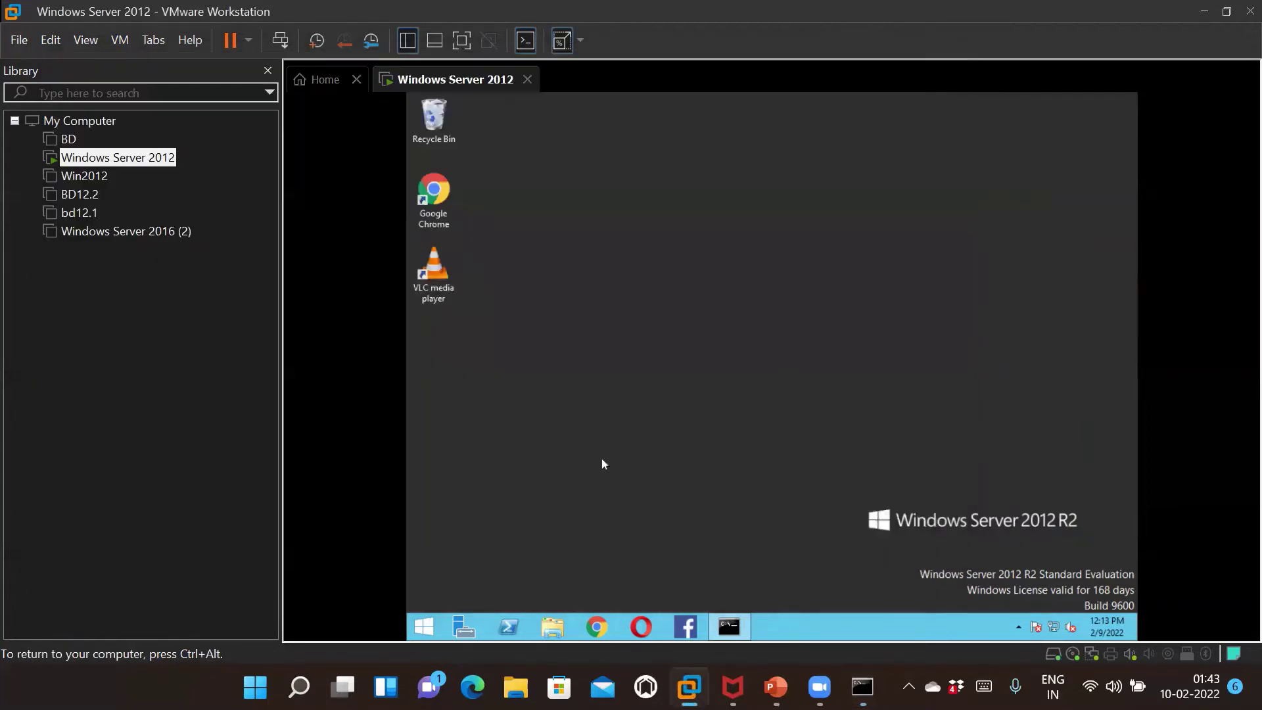
From Server Manager's Tools menu, open Windows Firewall with Advanced Security and select Inbound Rules.
left_click(465, 629)
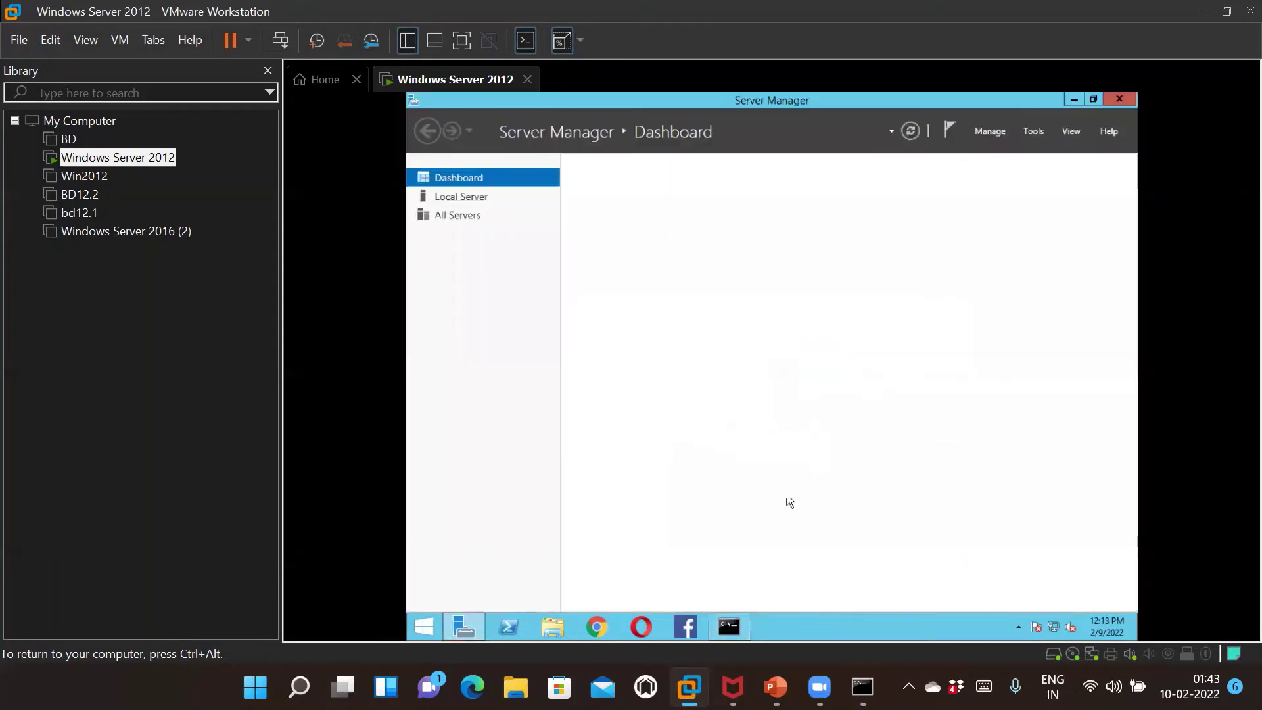
left_click(1032, 131)
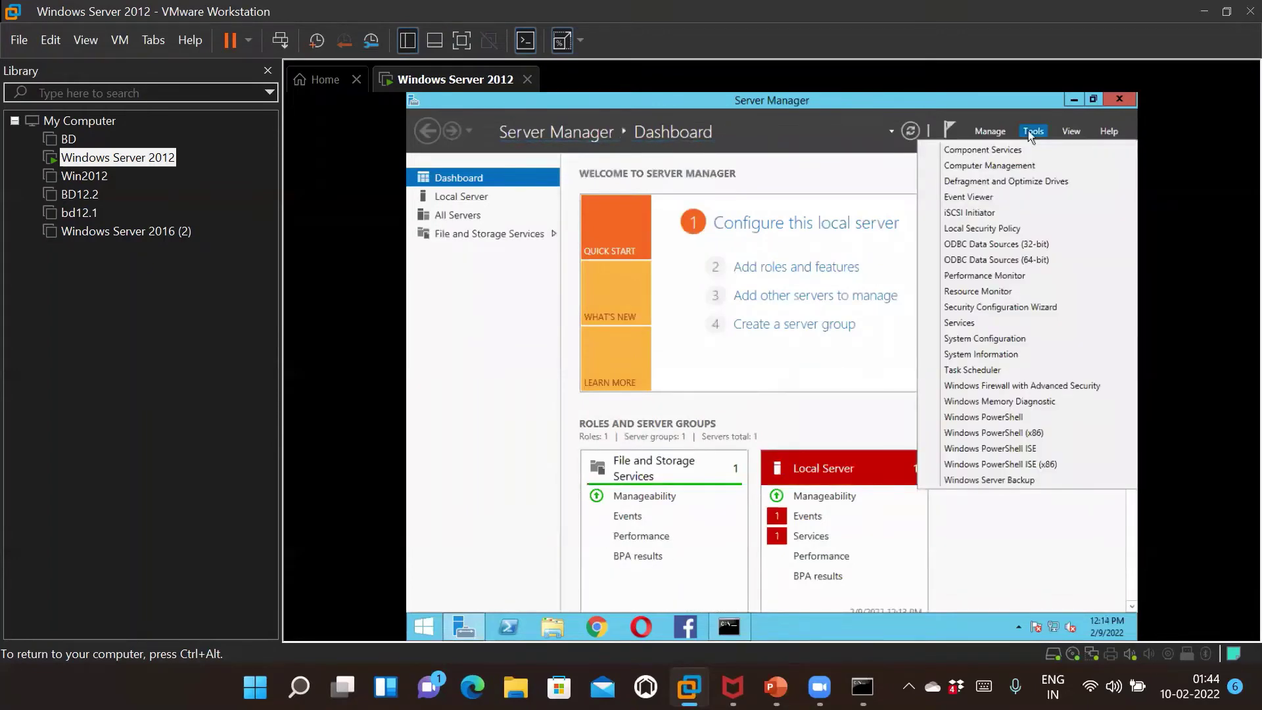
left_click(997, 389)
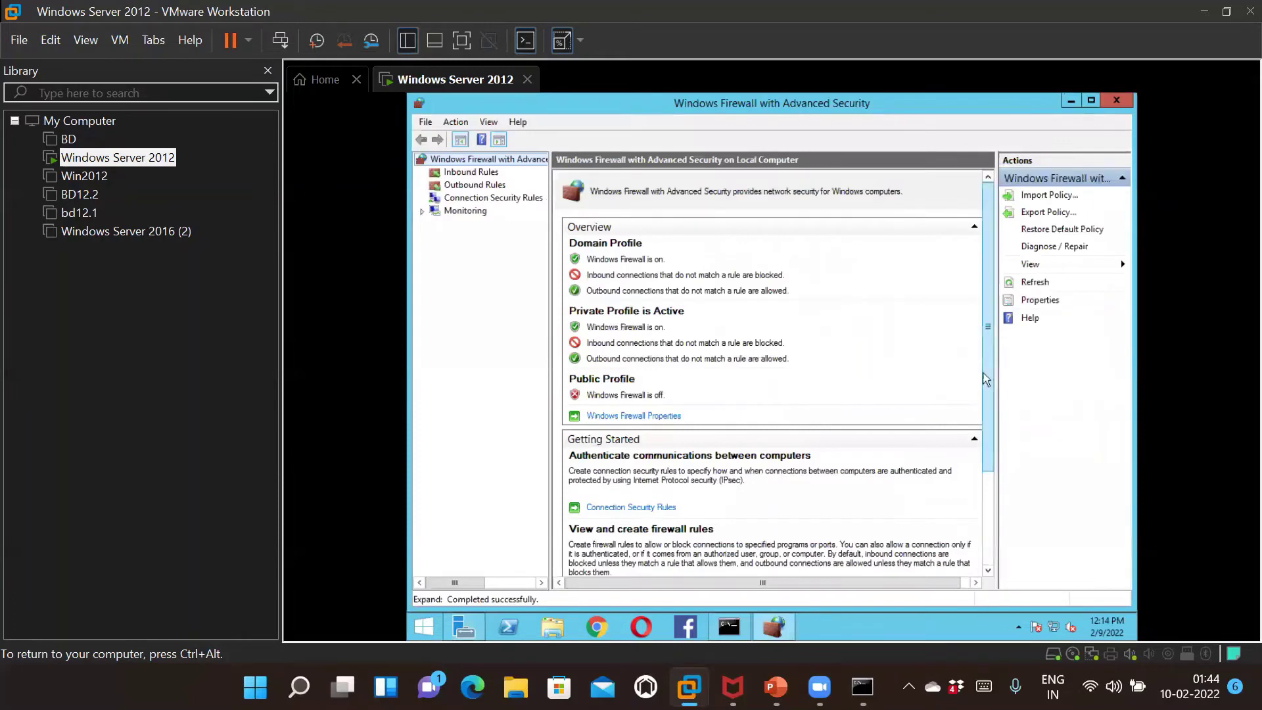
left_click(475, 173)
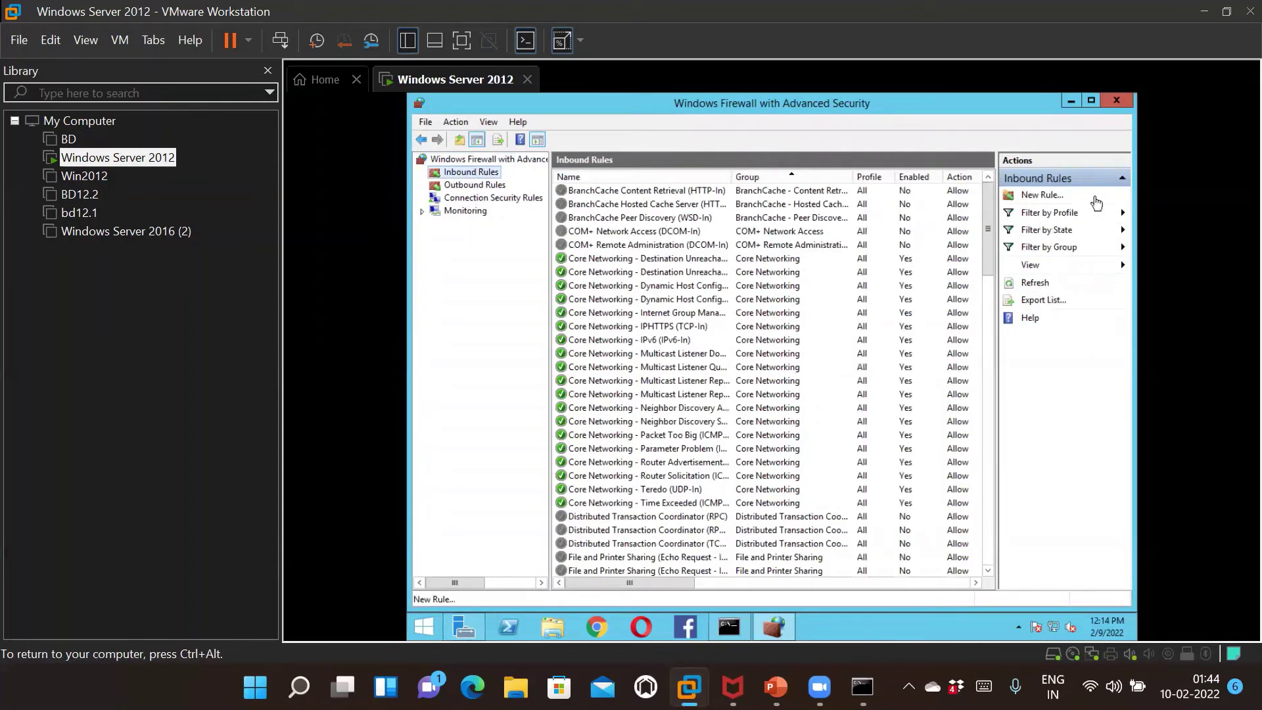
Create a Custom new inbound rule, keeping All programs and protocol Any, up to Scope.
left_click(1042, 196)
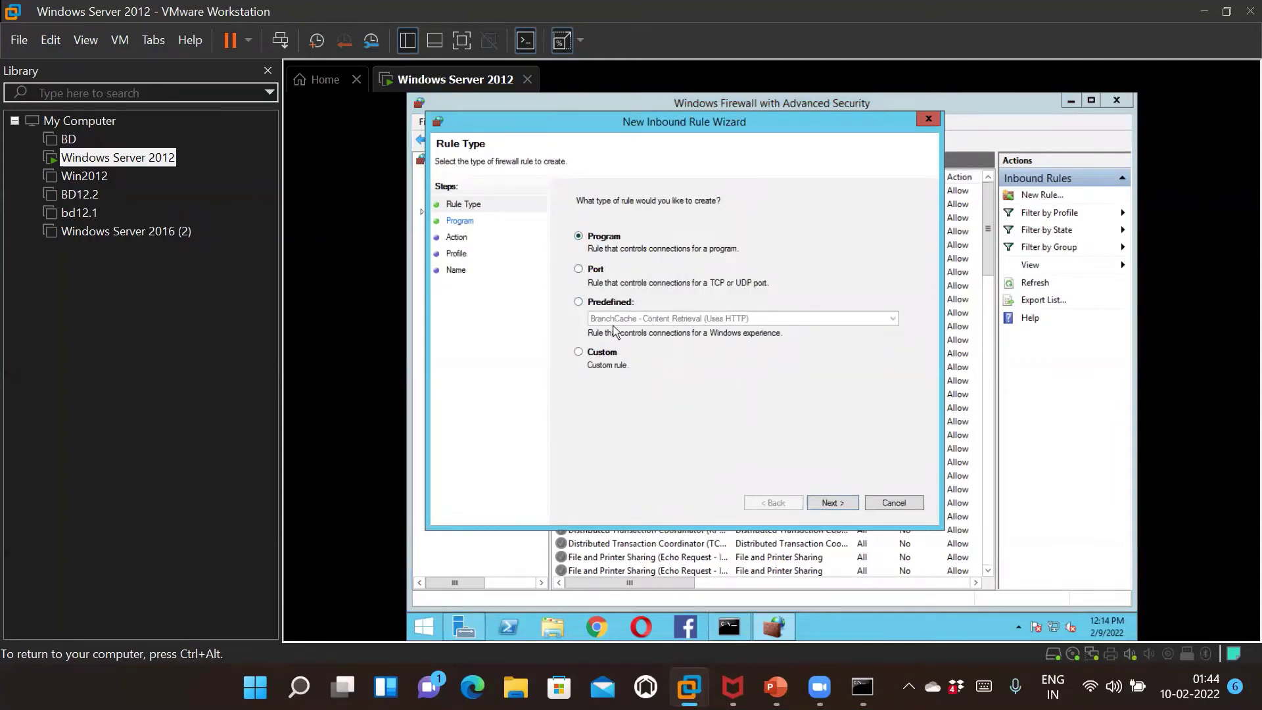
left_click(581, 355)
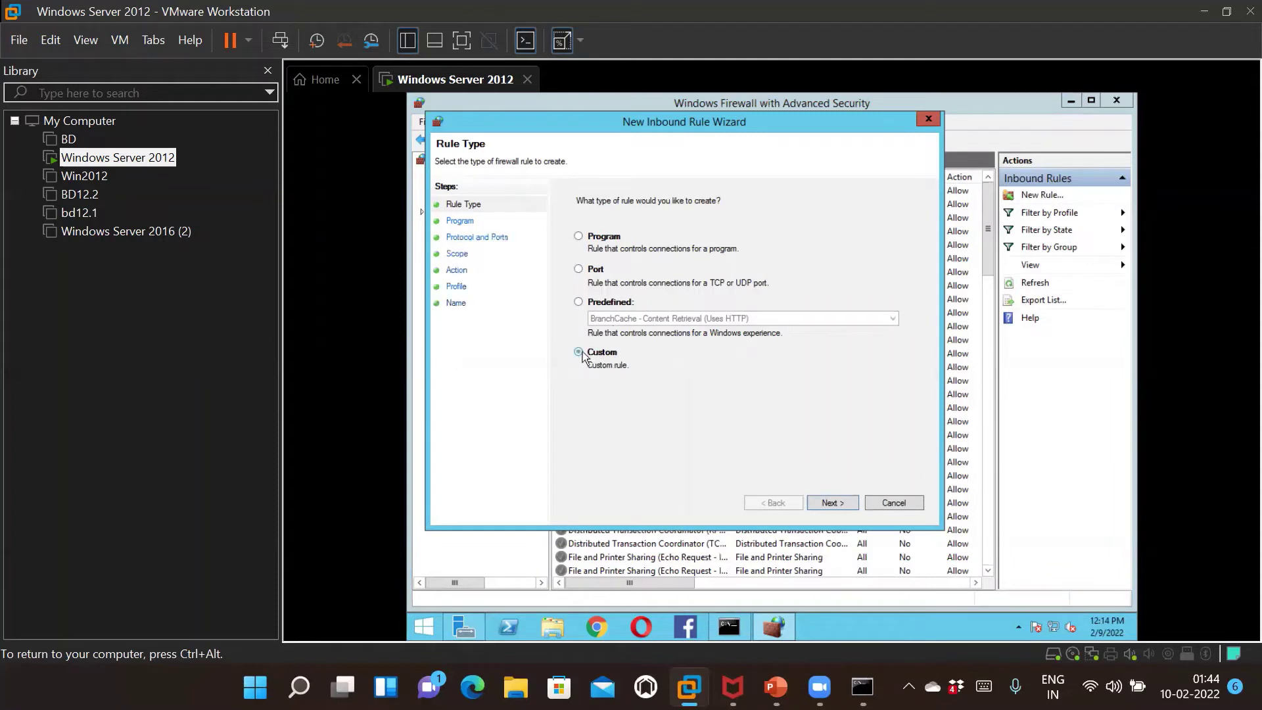
left_click(831, 503)
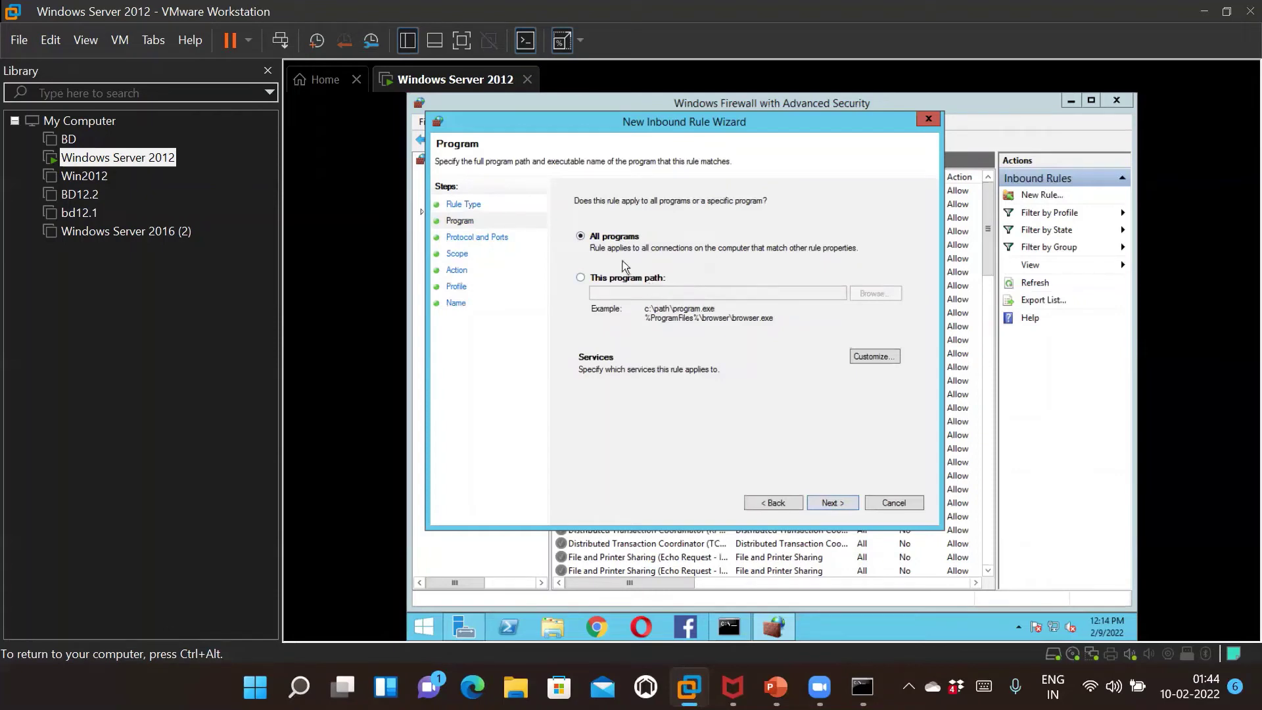
left_click(831, 503)
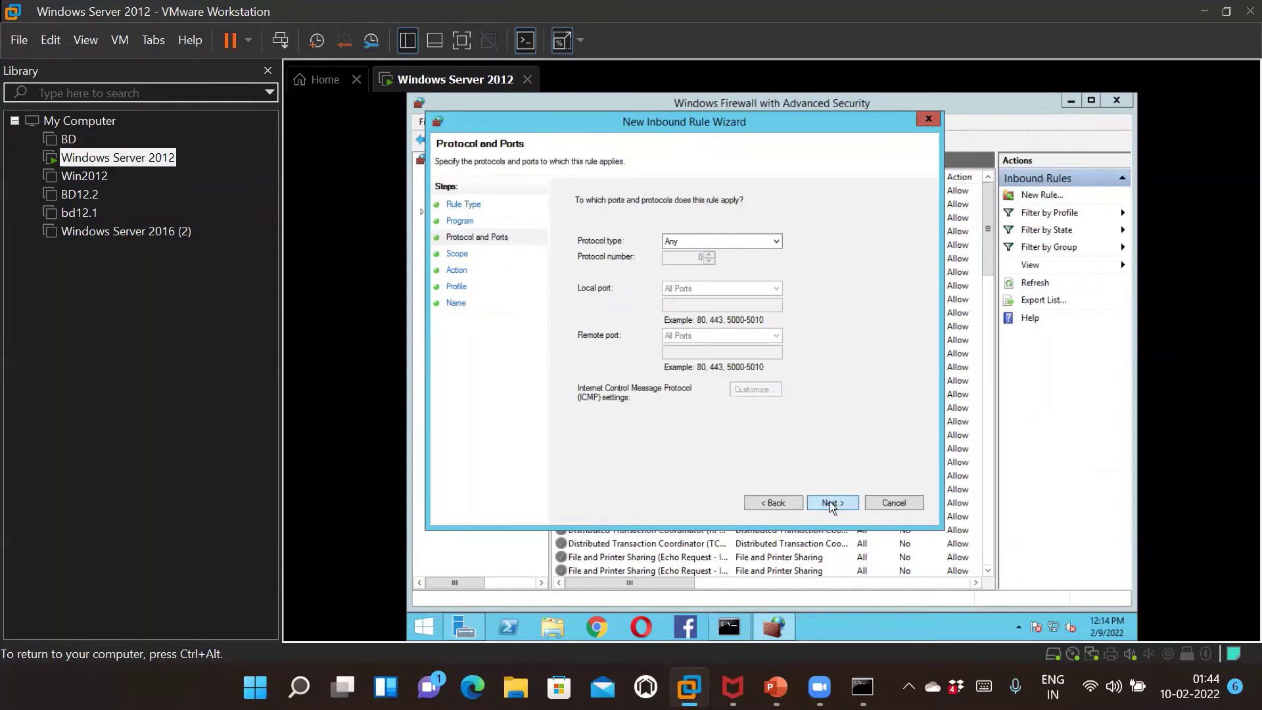
left_click(832, 504)
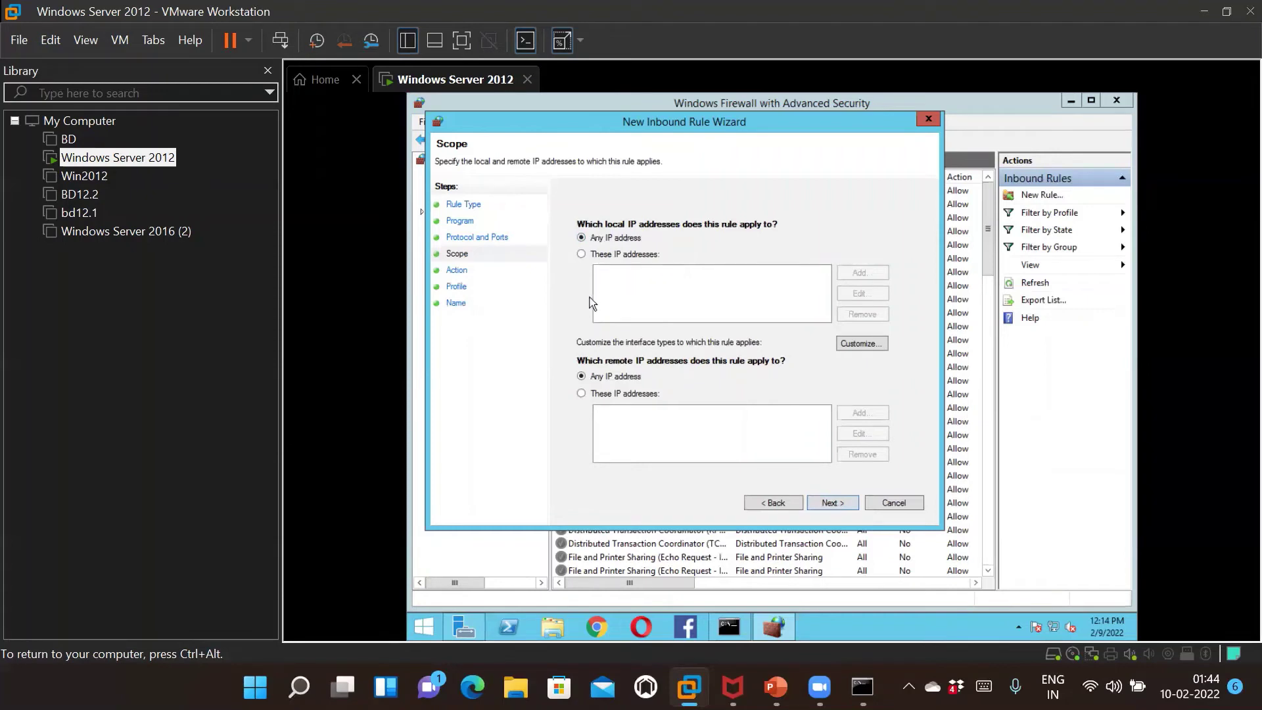
Leave Any IP address for both local and remote scope and advance to the Action page.
key("ctrl+alt")
left_click(832, 504)
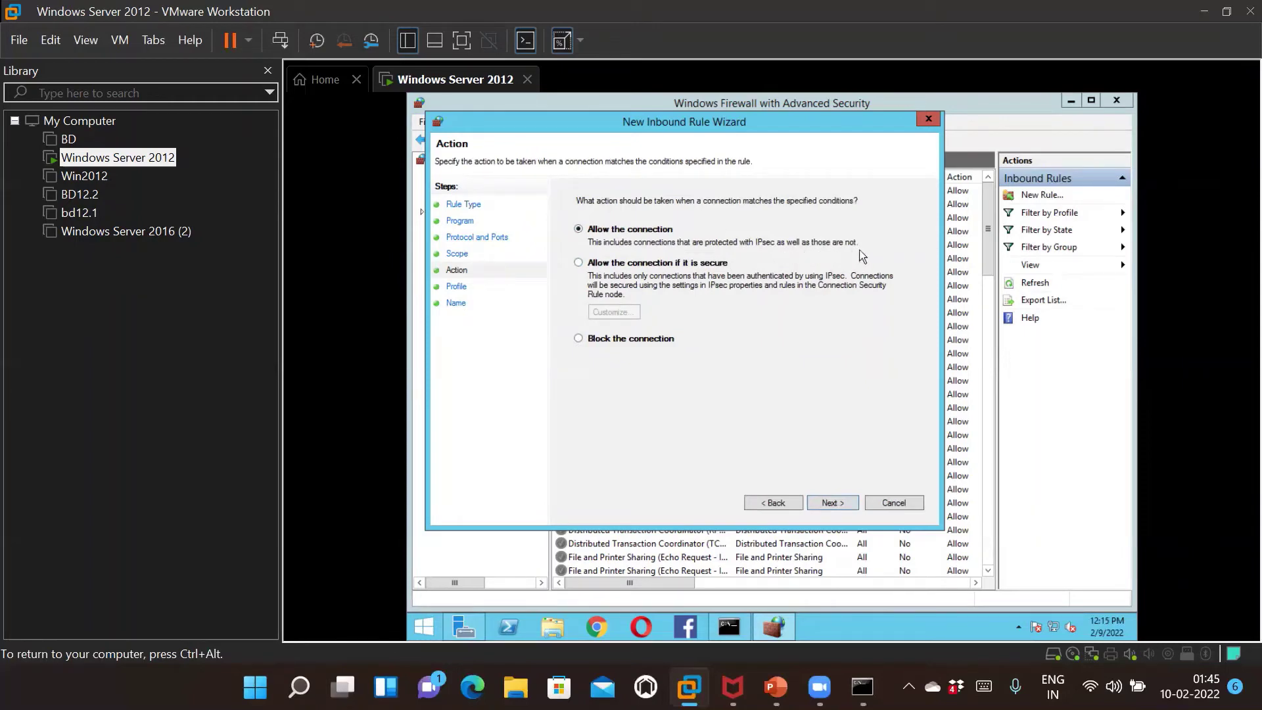
Allow the connection on all profiles and name the inbound rule 'Ping Enablie'.
left_click(822, 503)
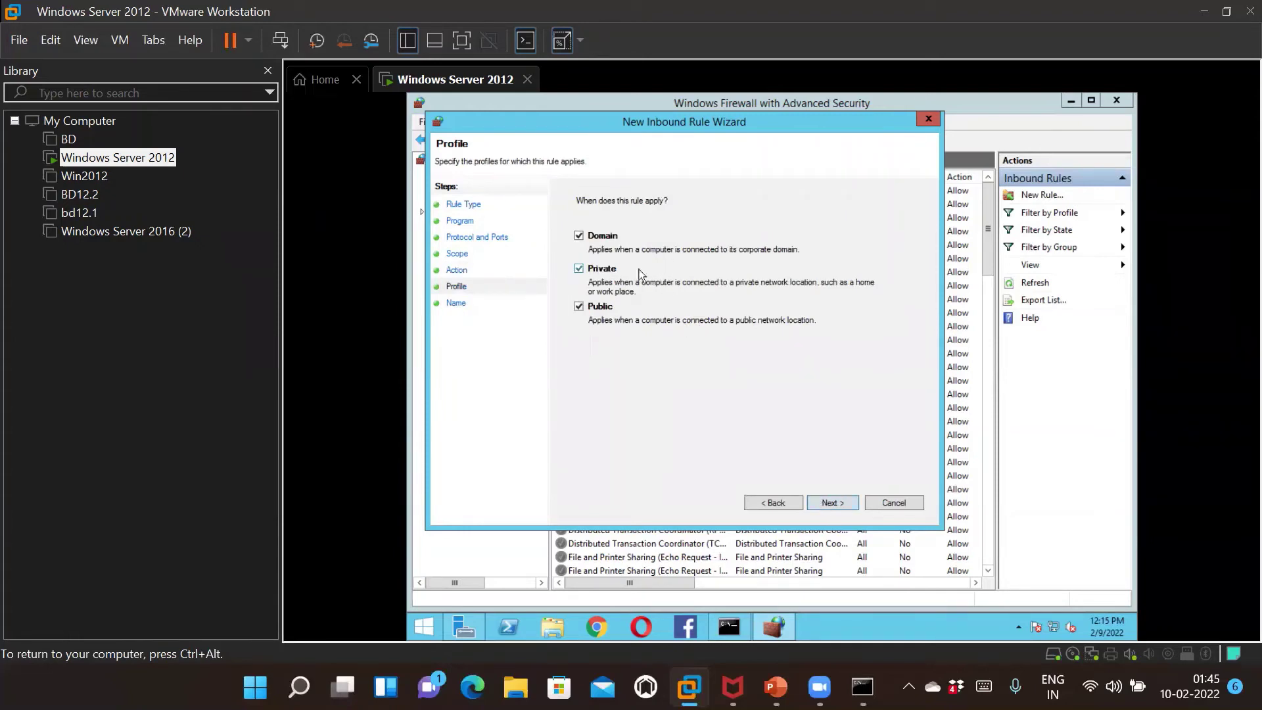
left_click(832, 503)
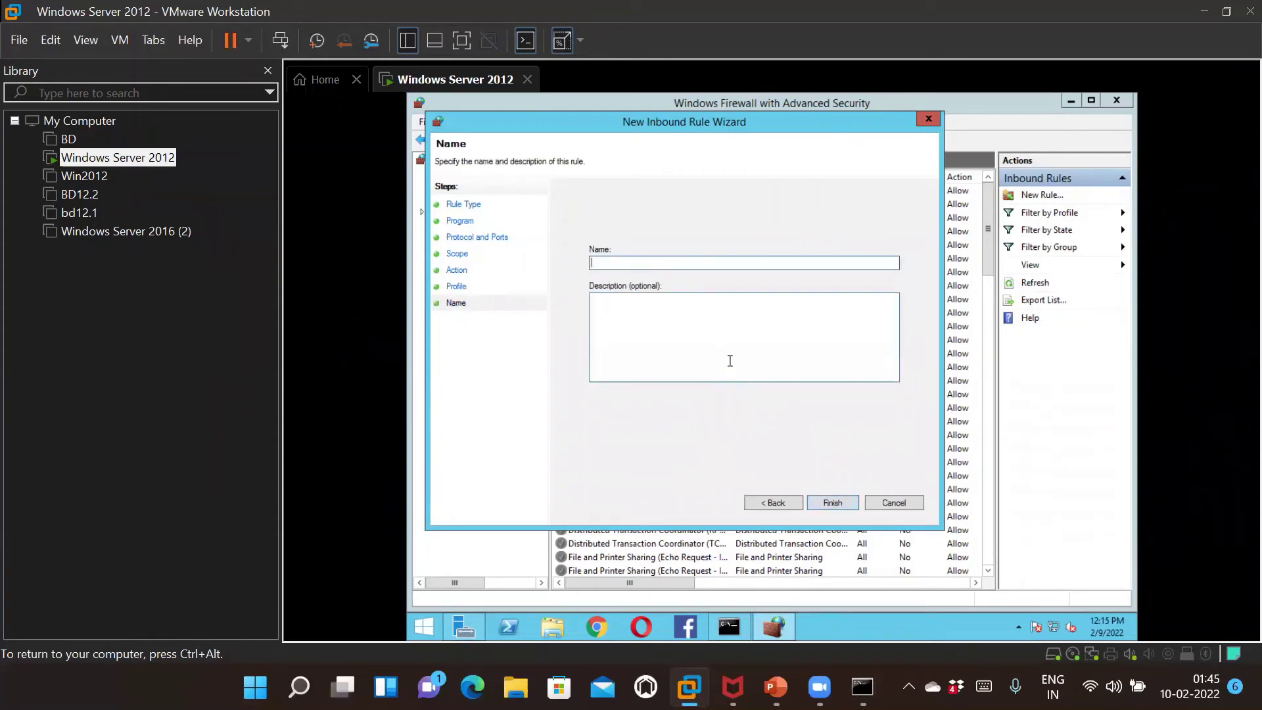
type("Ping Enablie")
left_click(636, 334)
left_click(831, 503)
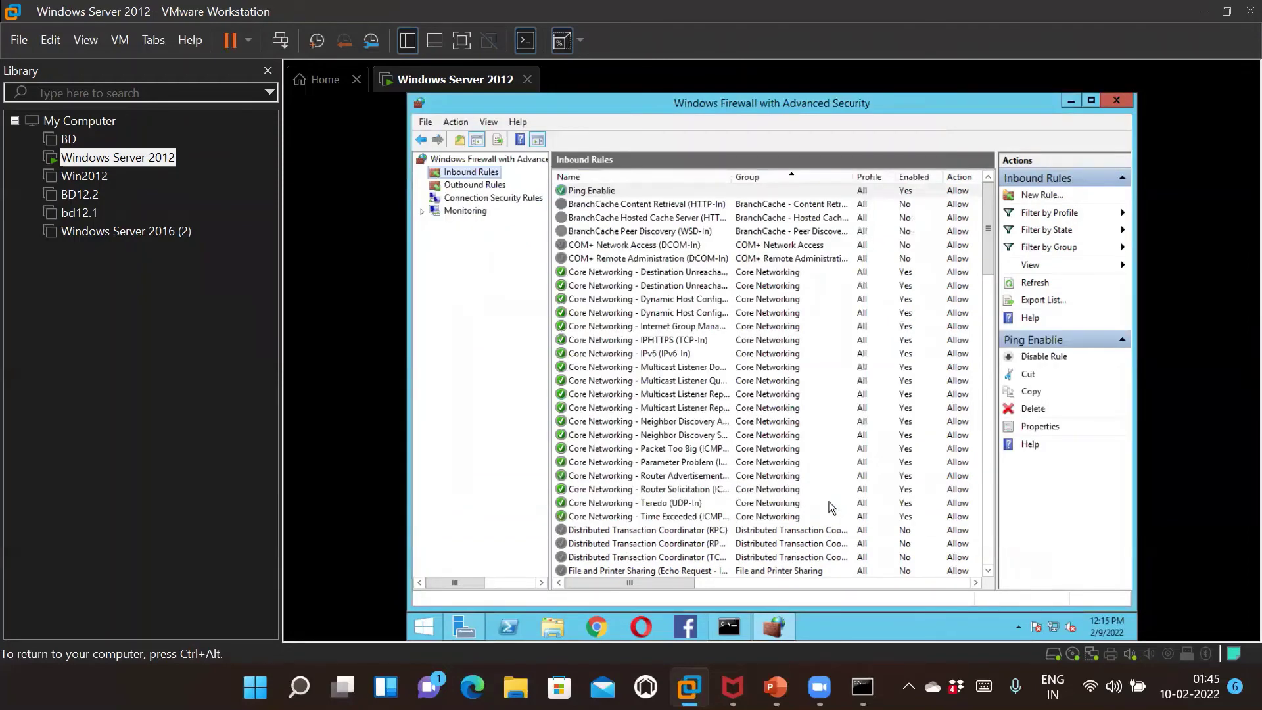
Release the VM's input and return to the host Command Prompt.
key("ctrl+alt")
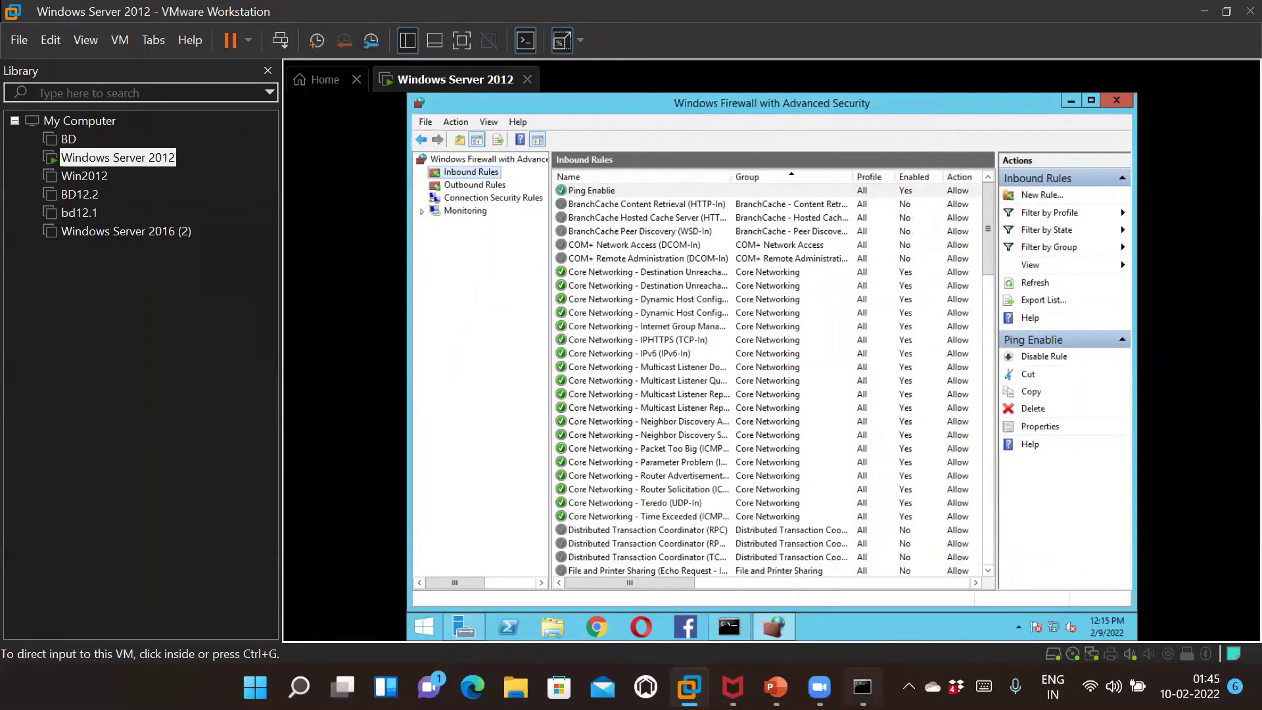
key("alt+Tab")
left_click(617, 343)
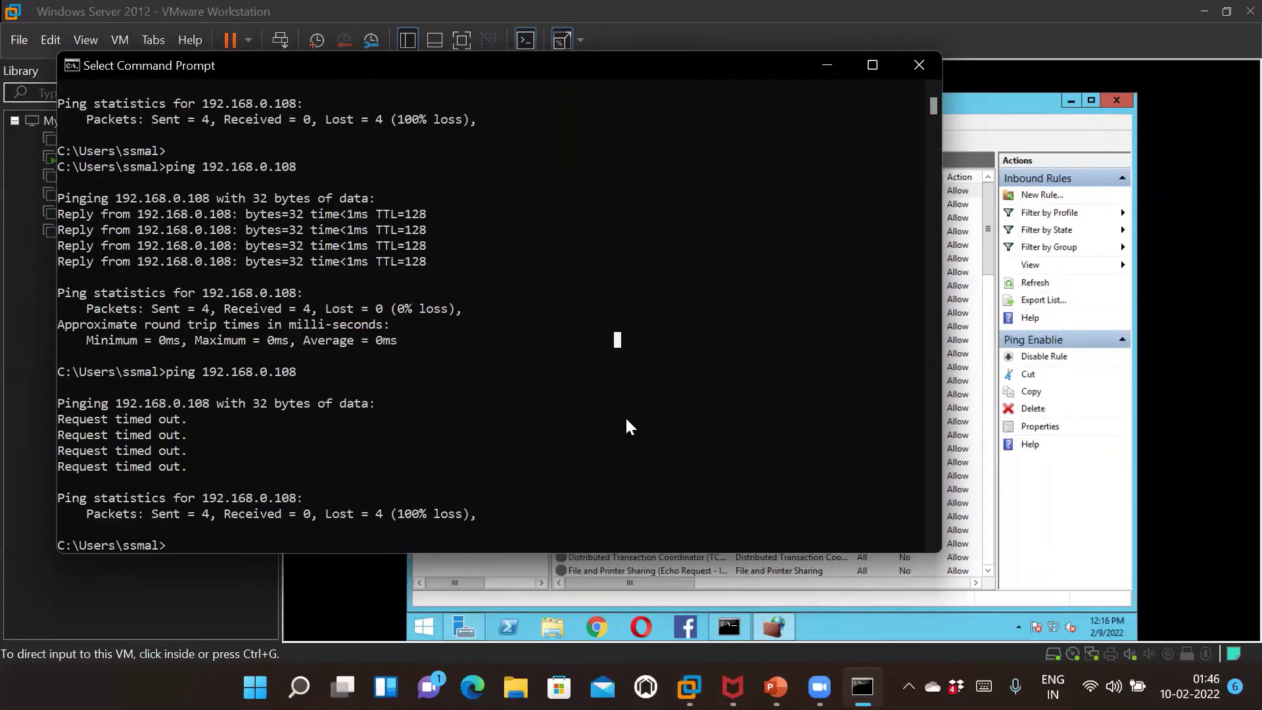
Rerun ping 192.168.0.108 from the host, getting four replies with 0% loss.
key("Escape")
key("Up")
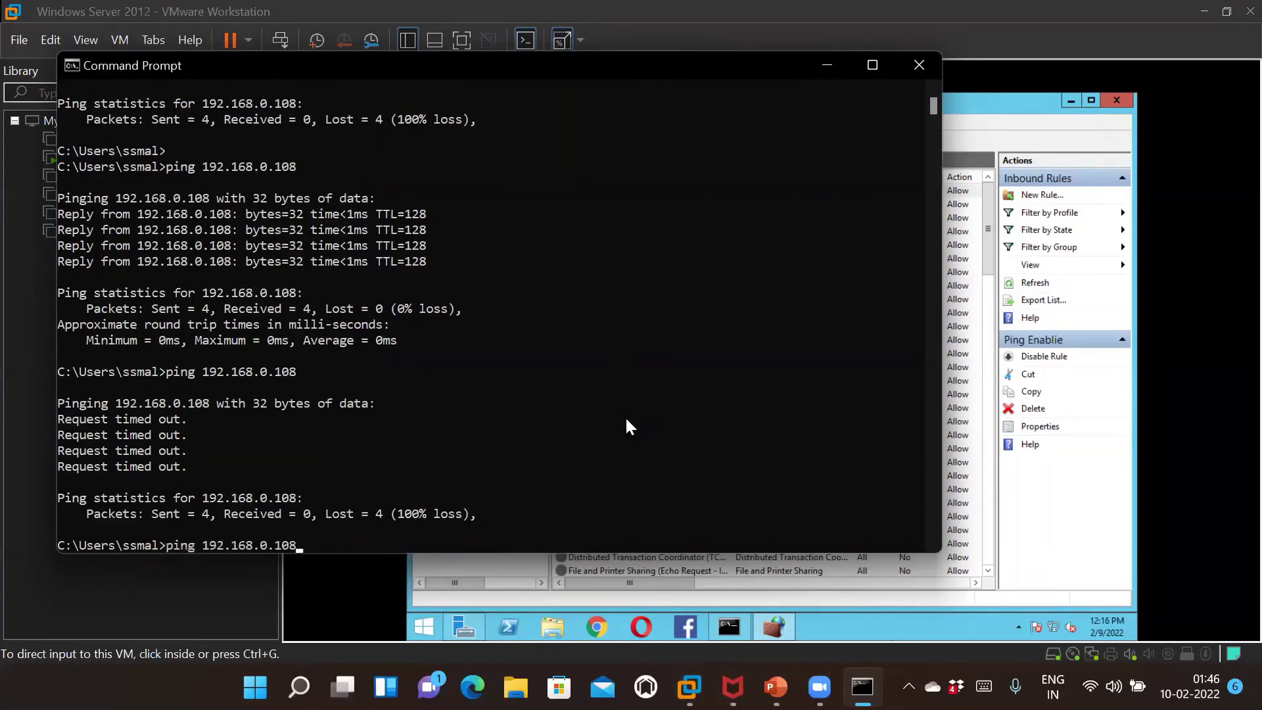
key("Return")
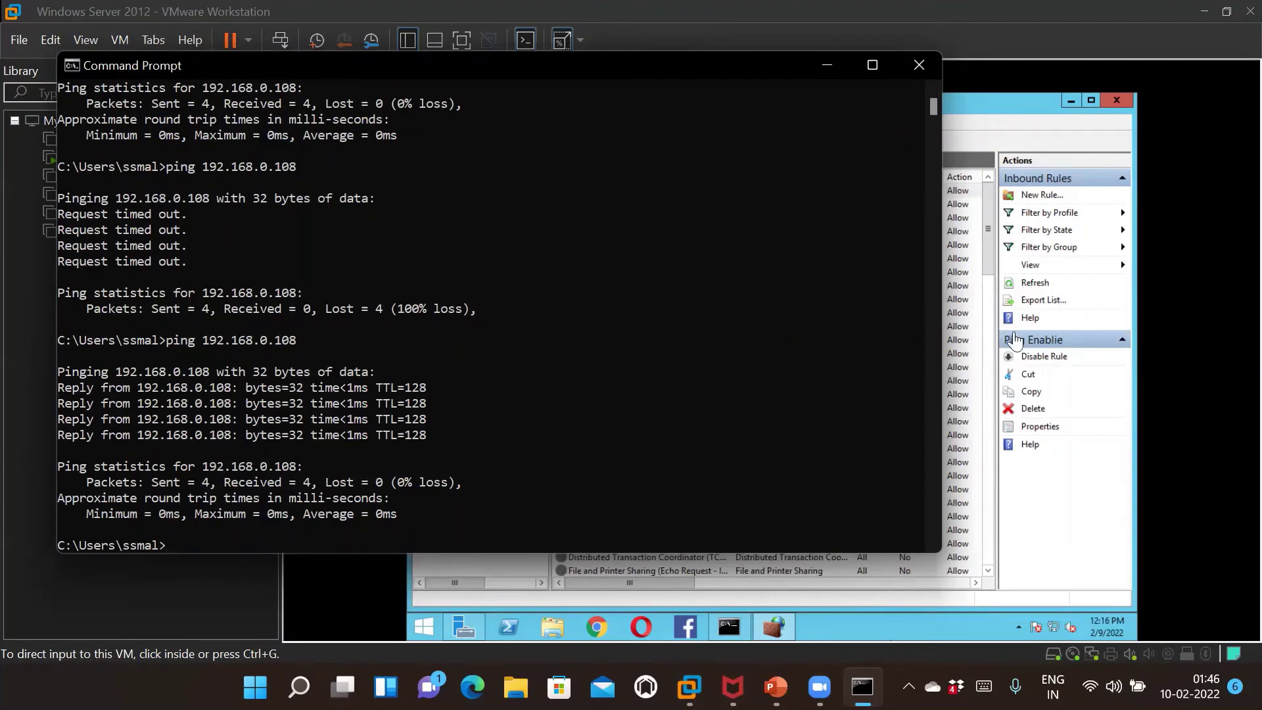
From Server Manager Tools, open Windows Firewall with Advanced Security and start a new inbound rule.
left_click(1065, 546)
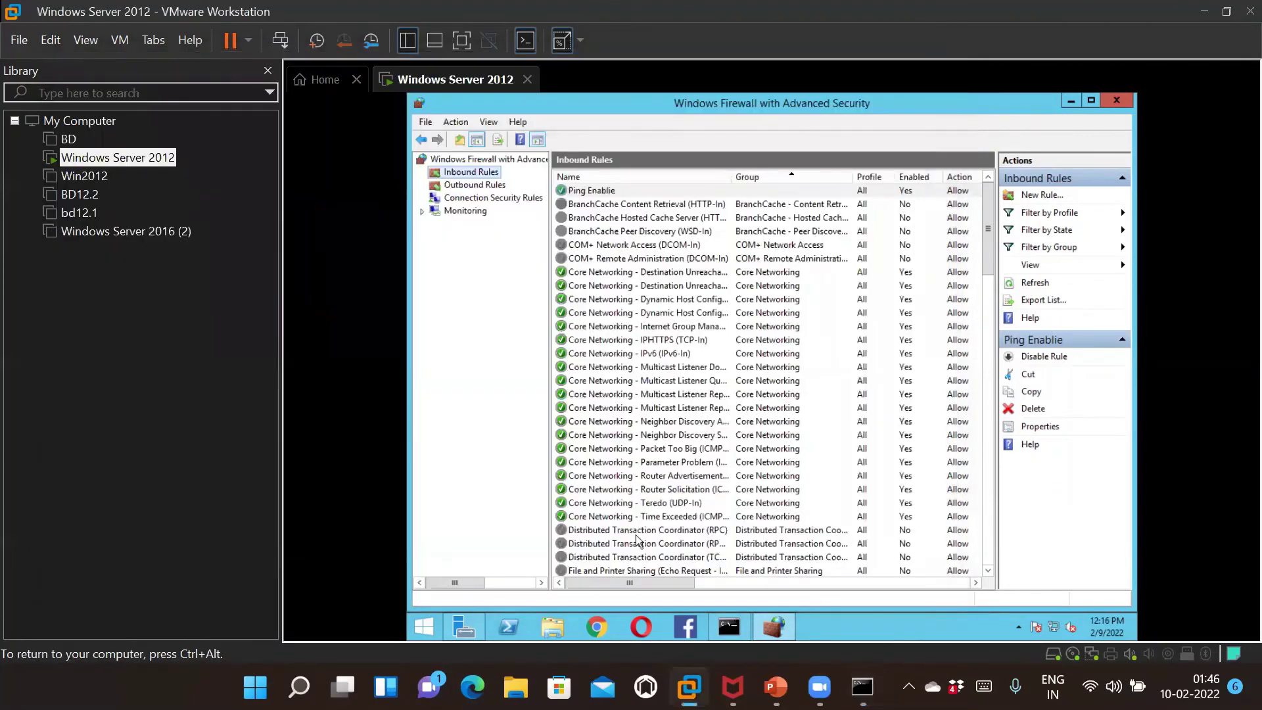
left_click(471, 632)
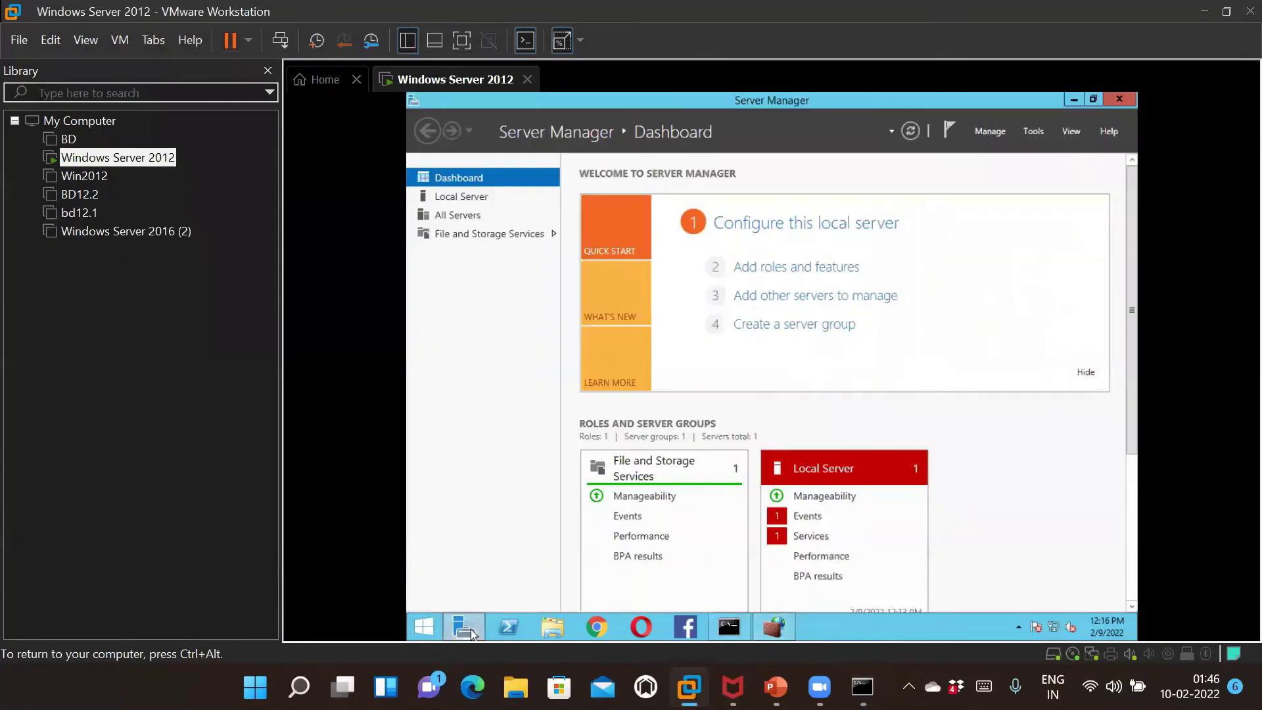
left_click(1030, 131)
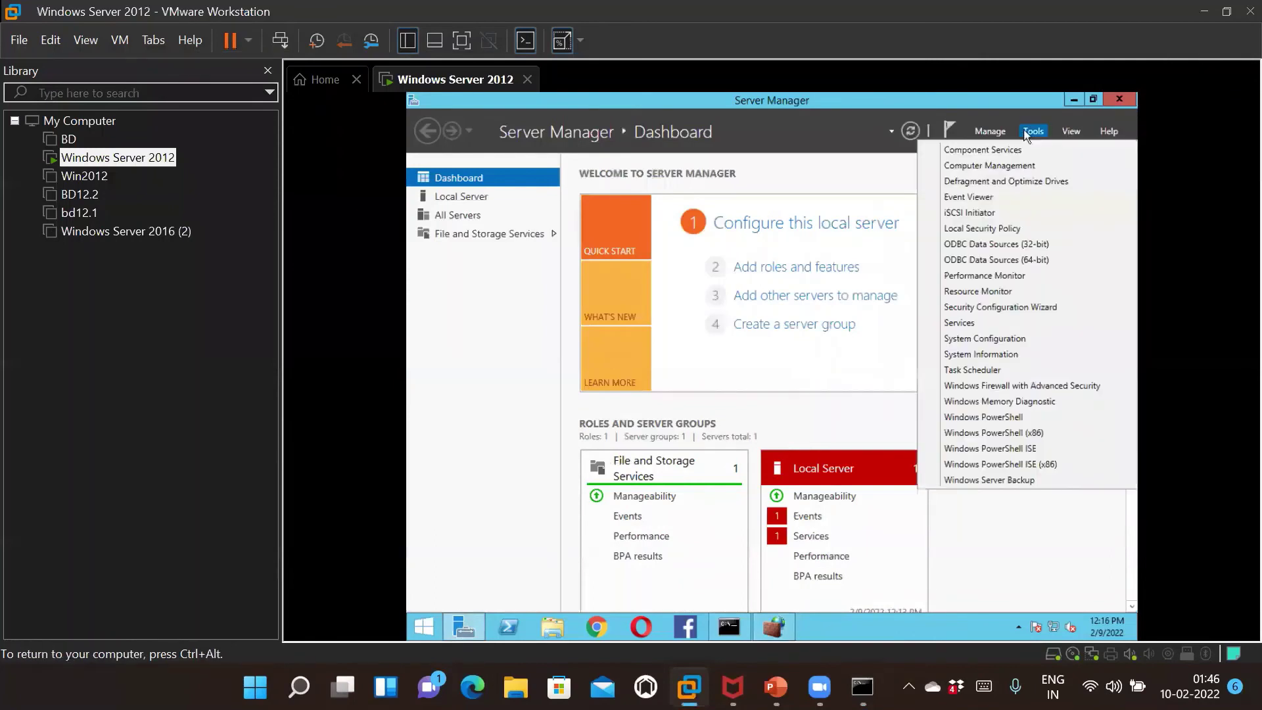
left_click(996, 386)
left_click(460, 175)
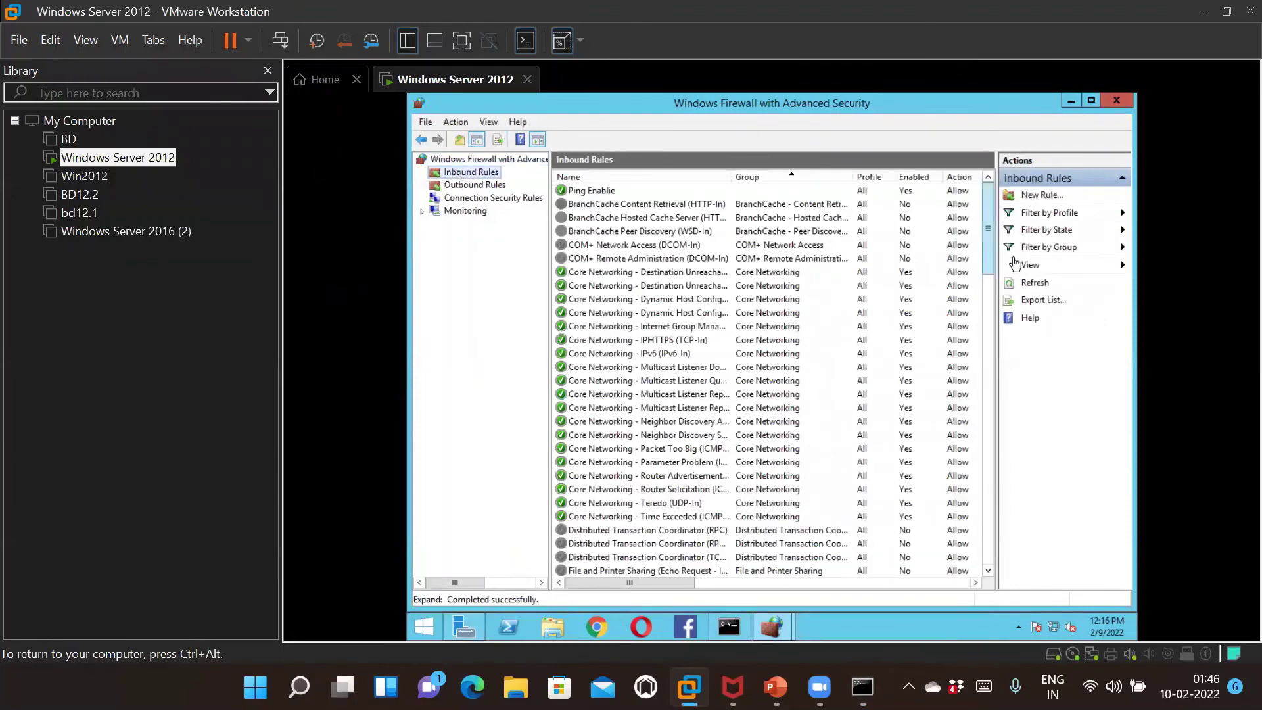
left_click(1034, 198)
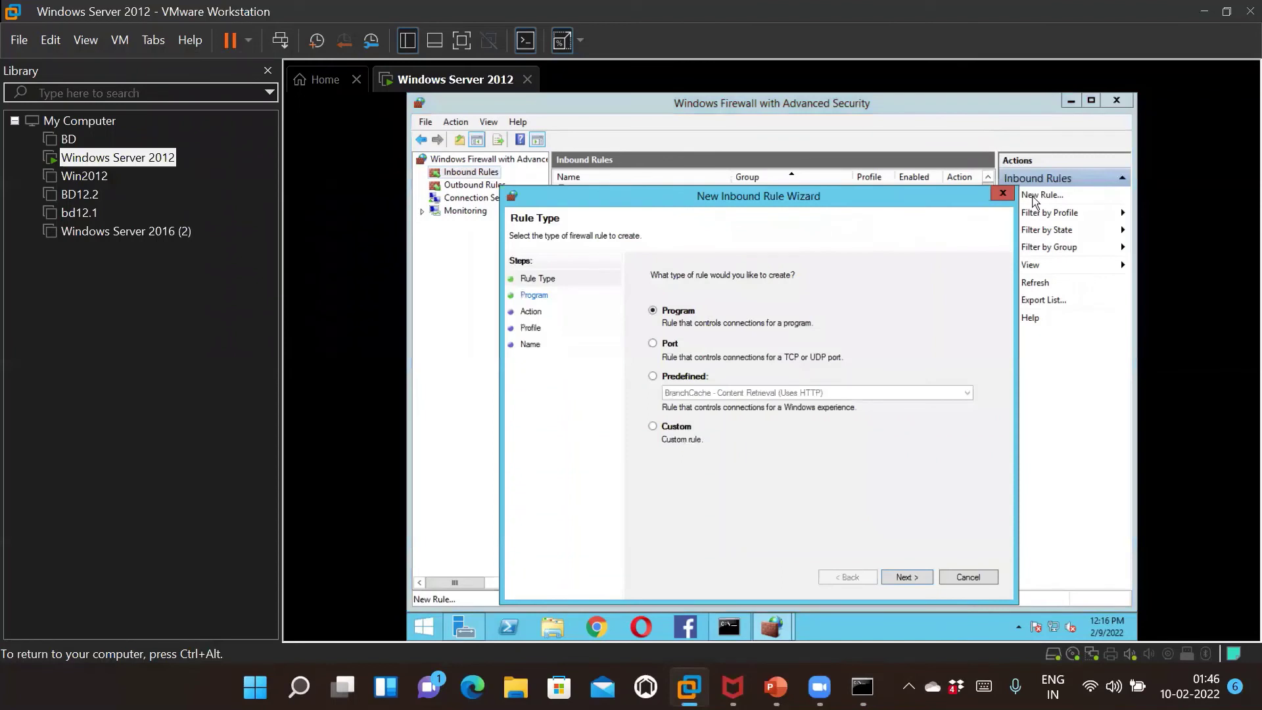
Walk through a Custom rule allowing all programs, protocols, addresses and profiles, then cancel it.
left_click(653, 427)
left_click(914, 580)
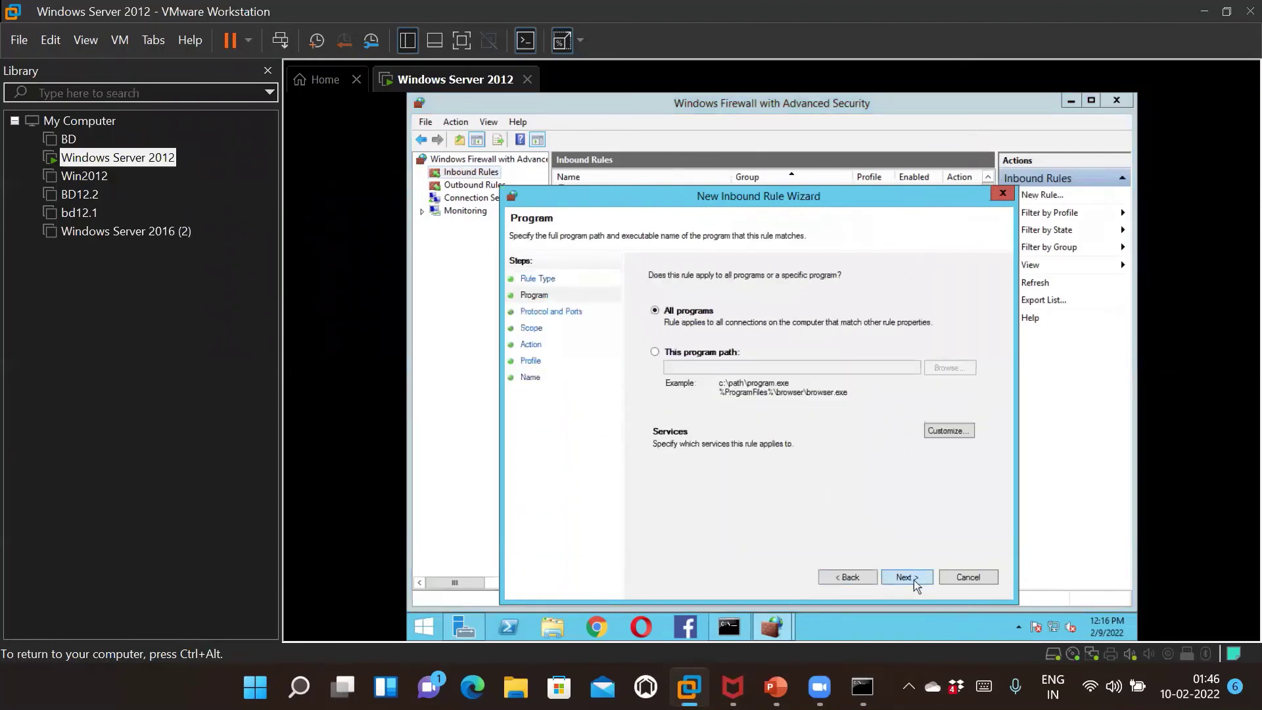
left_click(914, 580)
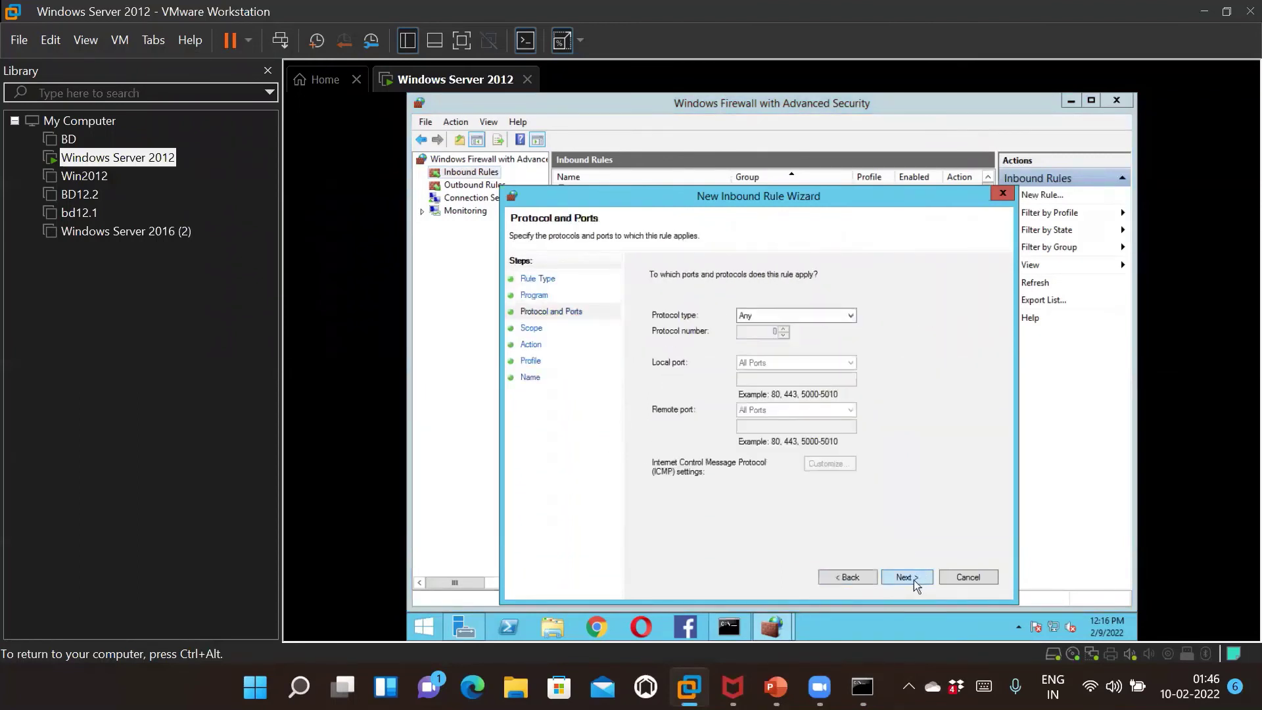
left_click(907, 578)
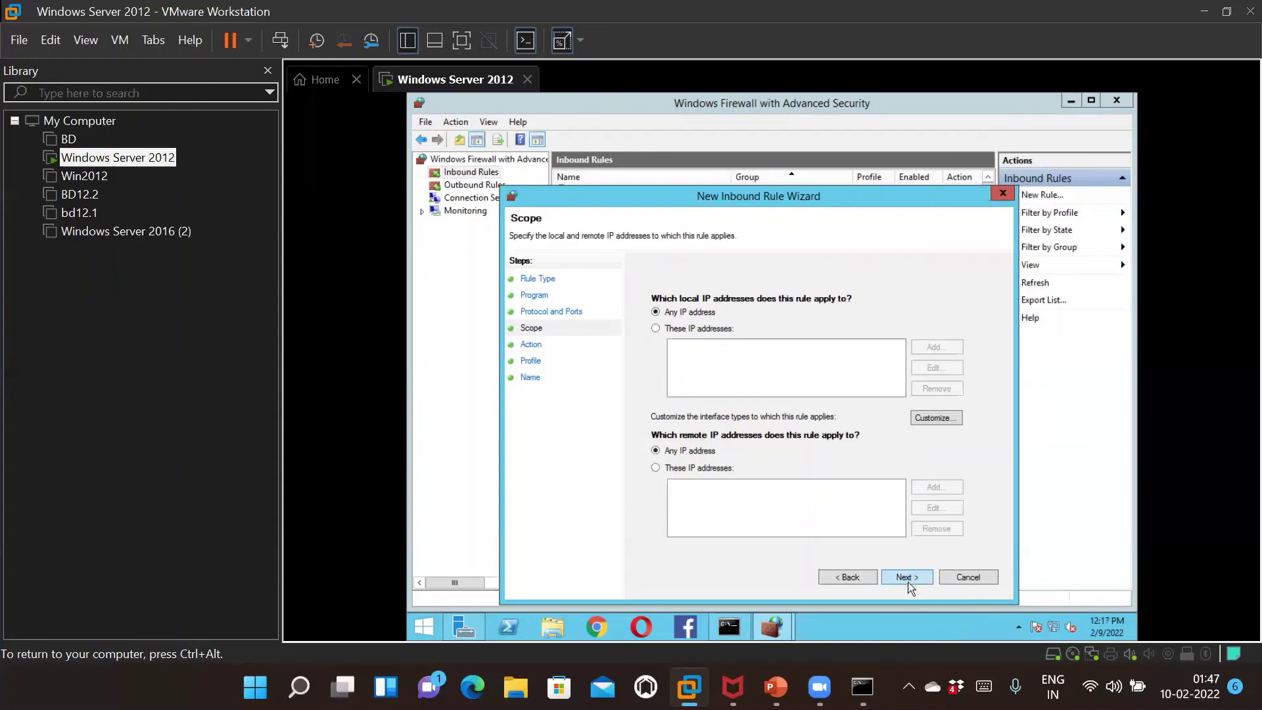
left_click(907, 578)
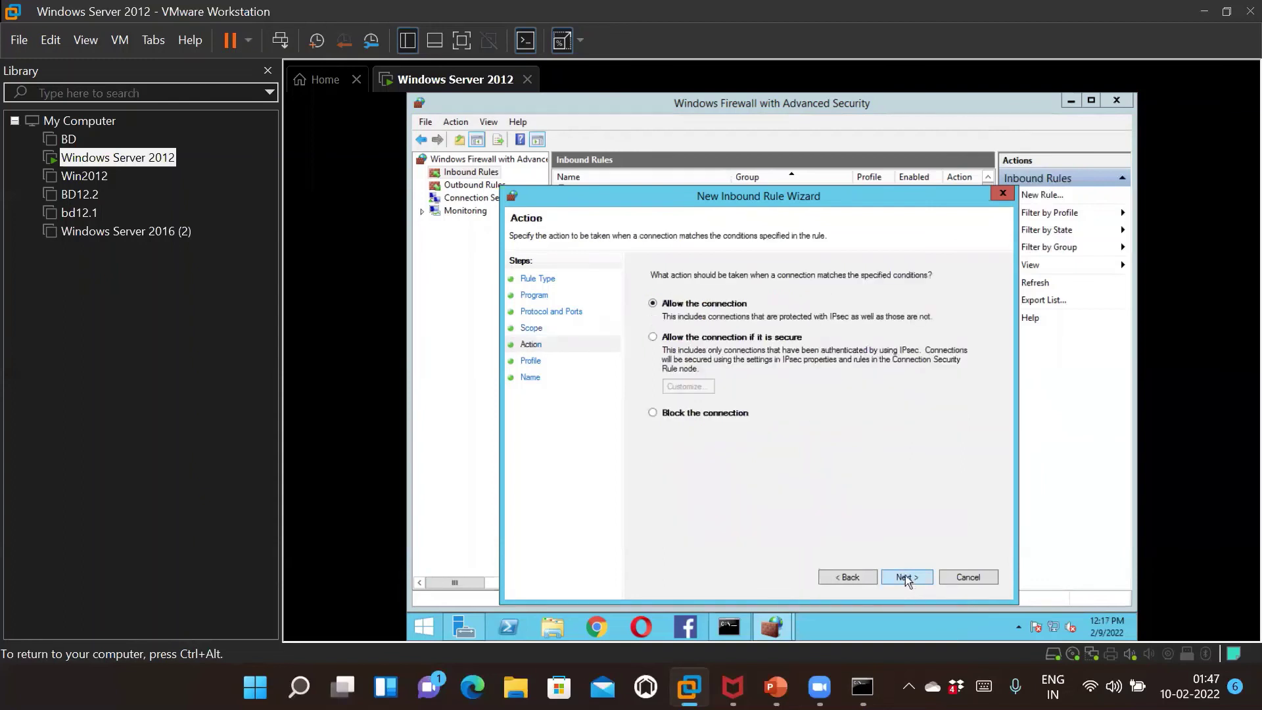
left_click(905, 577)
left_click(905, 577)
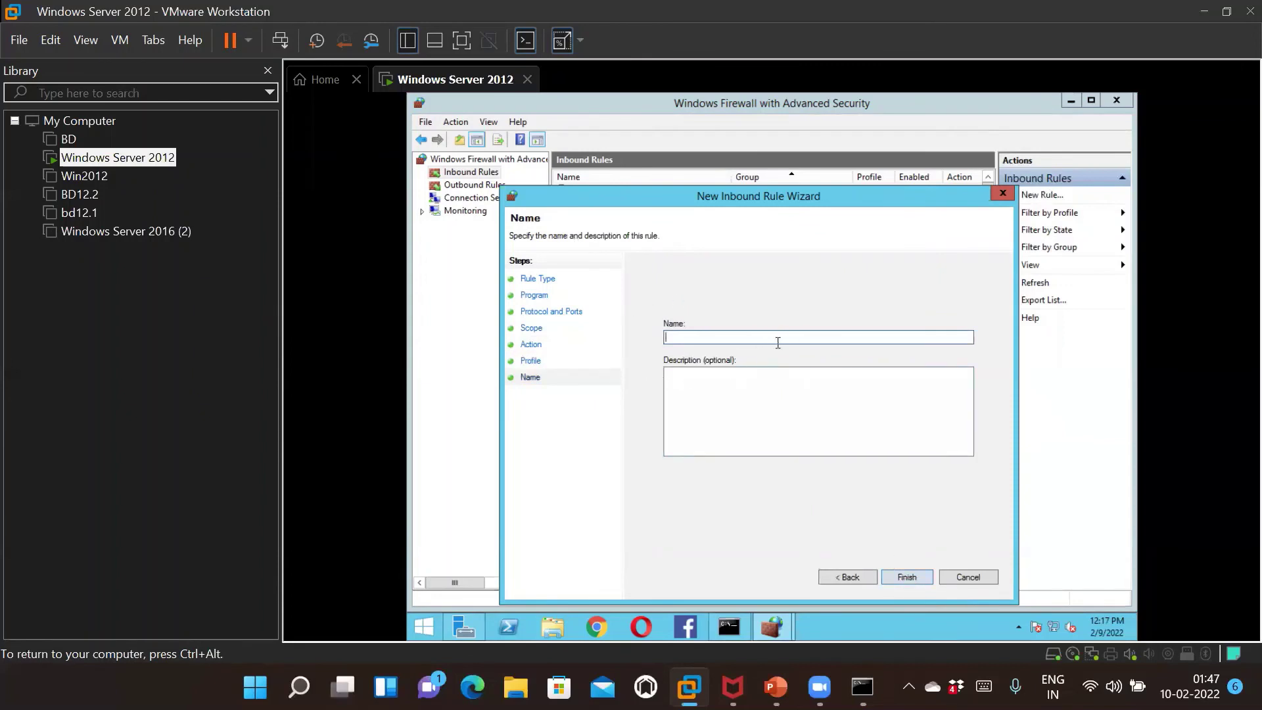
left_click(967, 577)
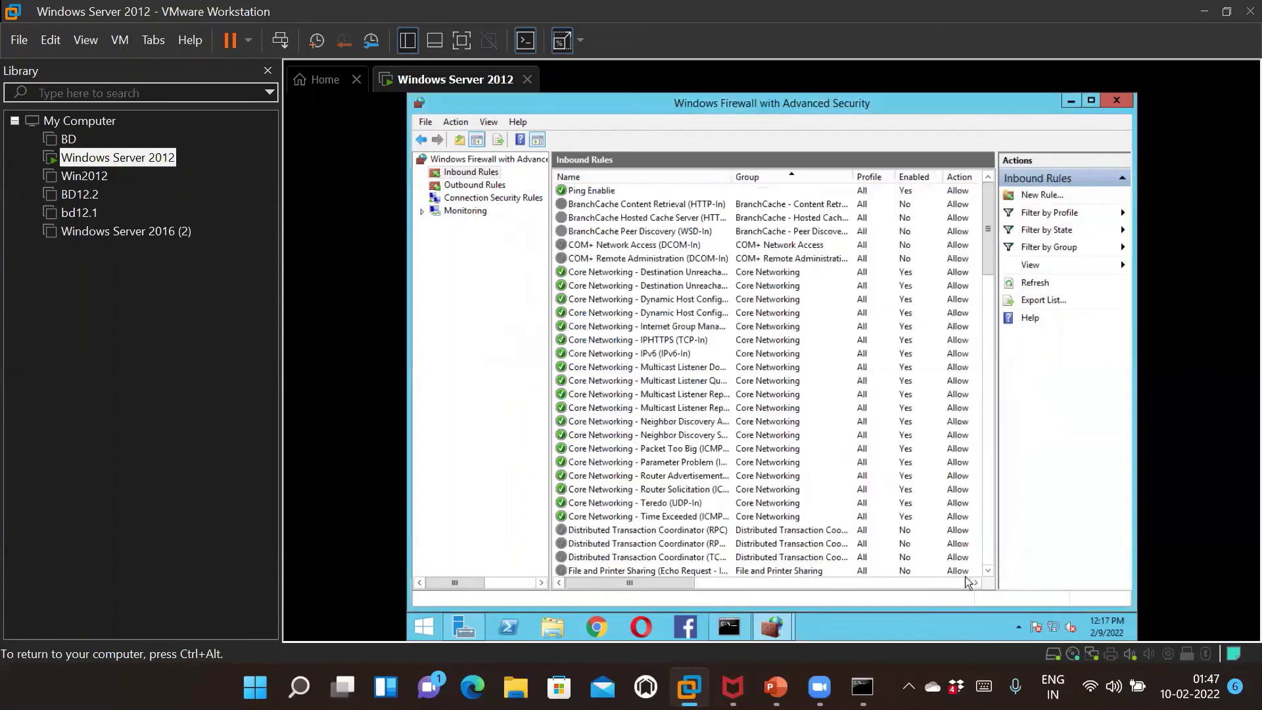
Delete the Ping Enablie inbound rule, confirming with Yes, then return to the host Command Prompt.
left_click(585, 191)
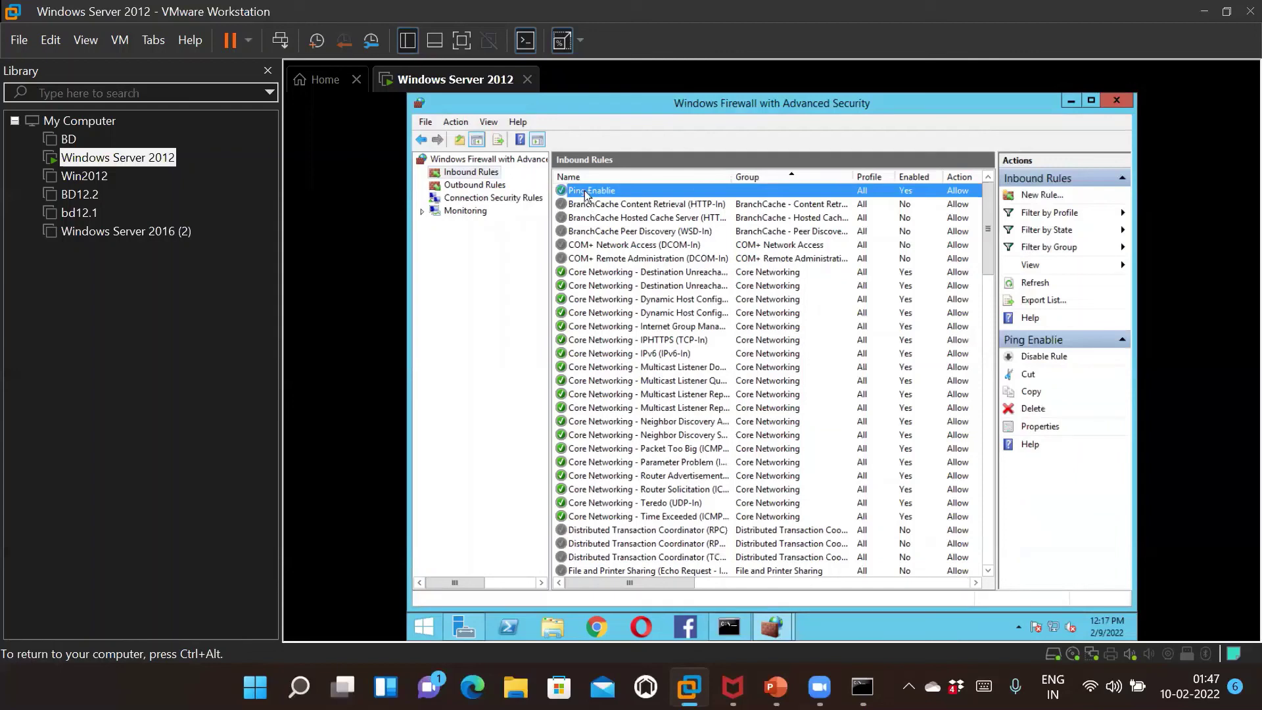
right_click(586, 191)
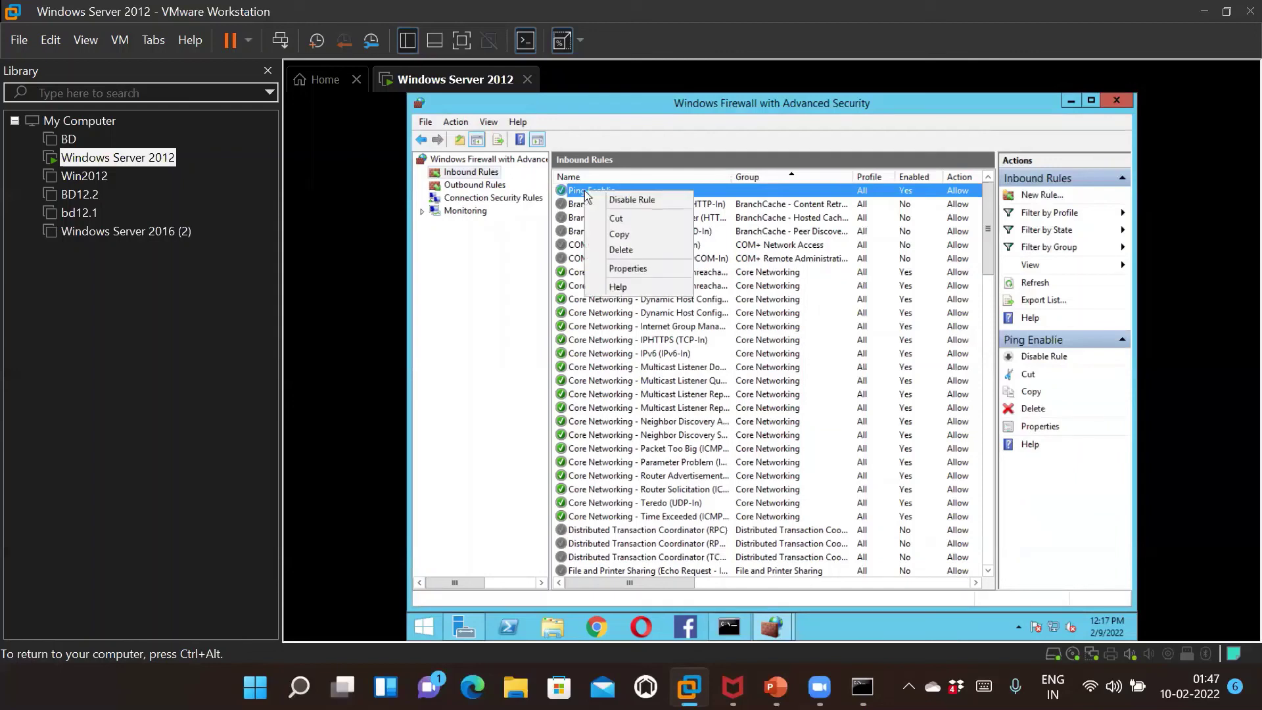
left_click(627, 250)
left_click(771, 414)
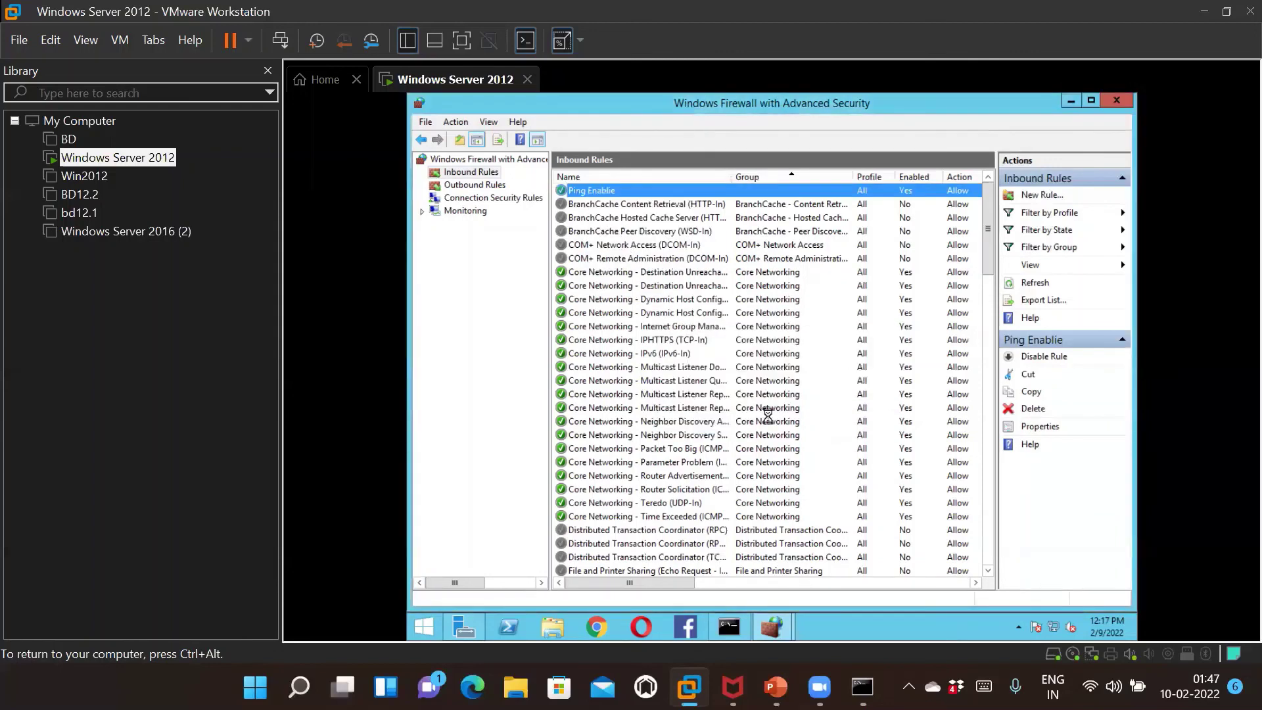
left_click(862, 686)
left_click(637, 387)
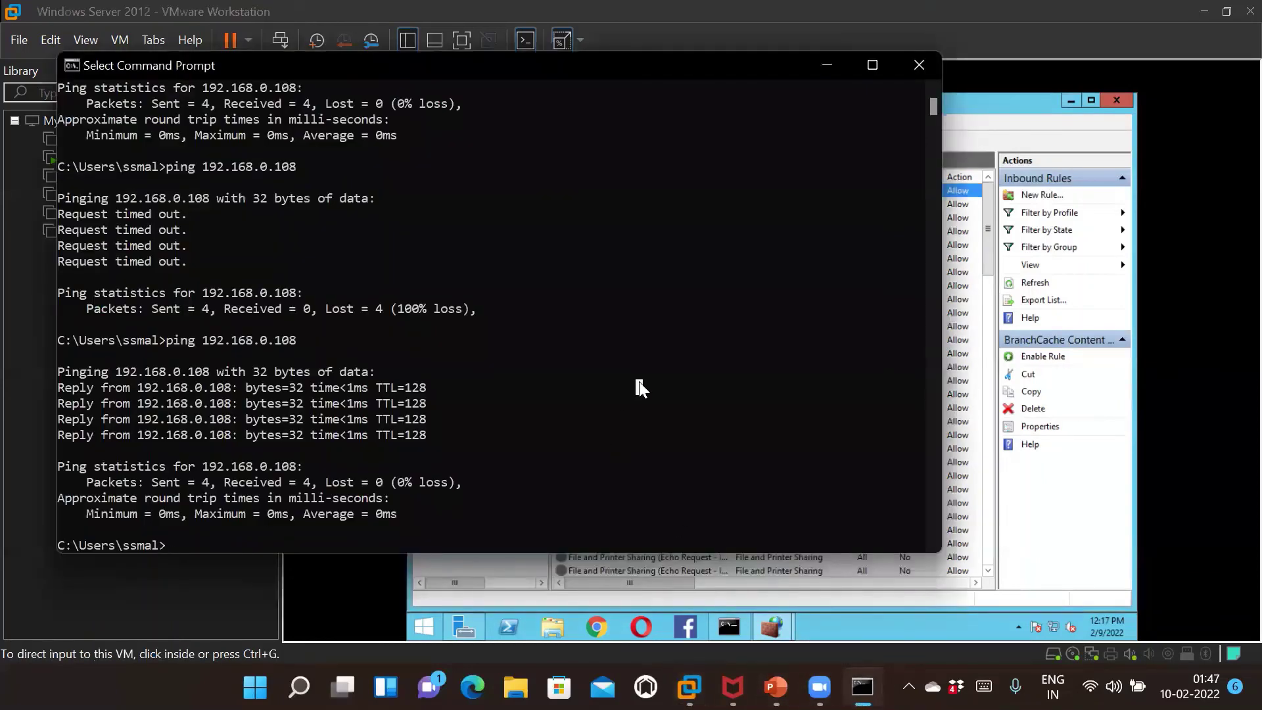
Rerun ping 192.168.0.108 and pause the console on the 'Request timed out' results.
key("Up")
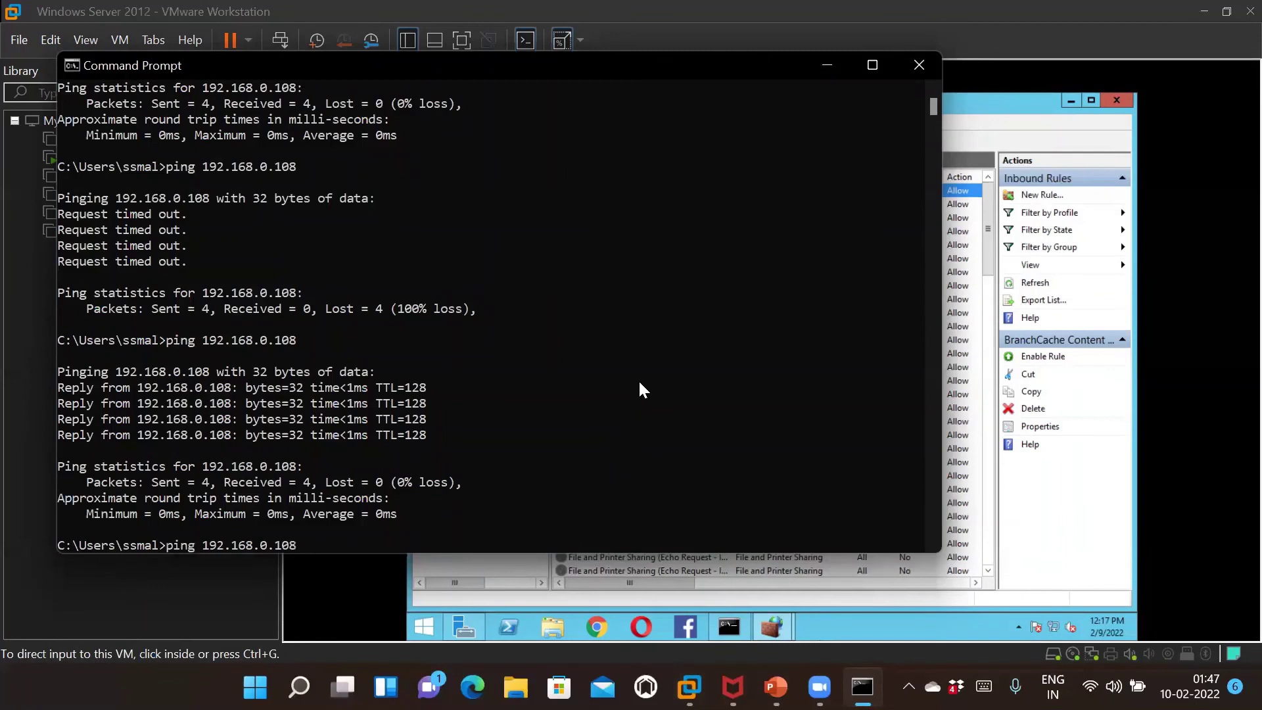
key("Return")
key("Return")
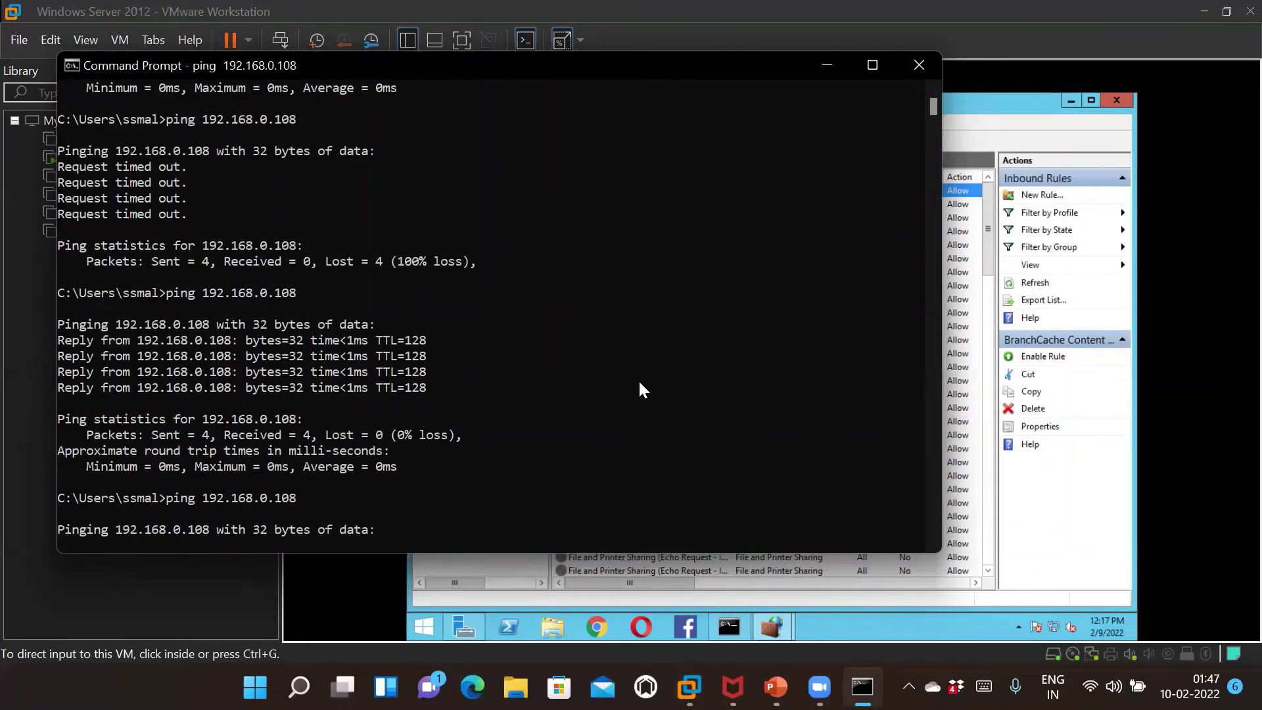
left_click(654, 355)
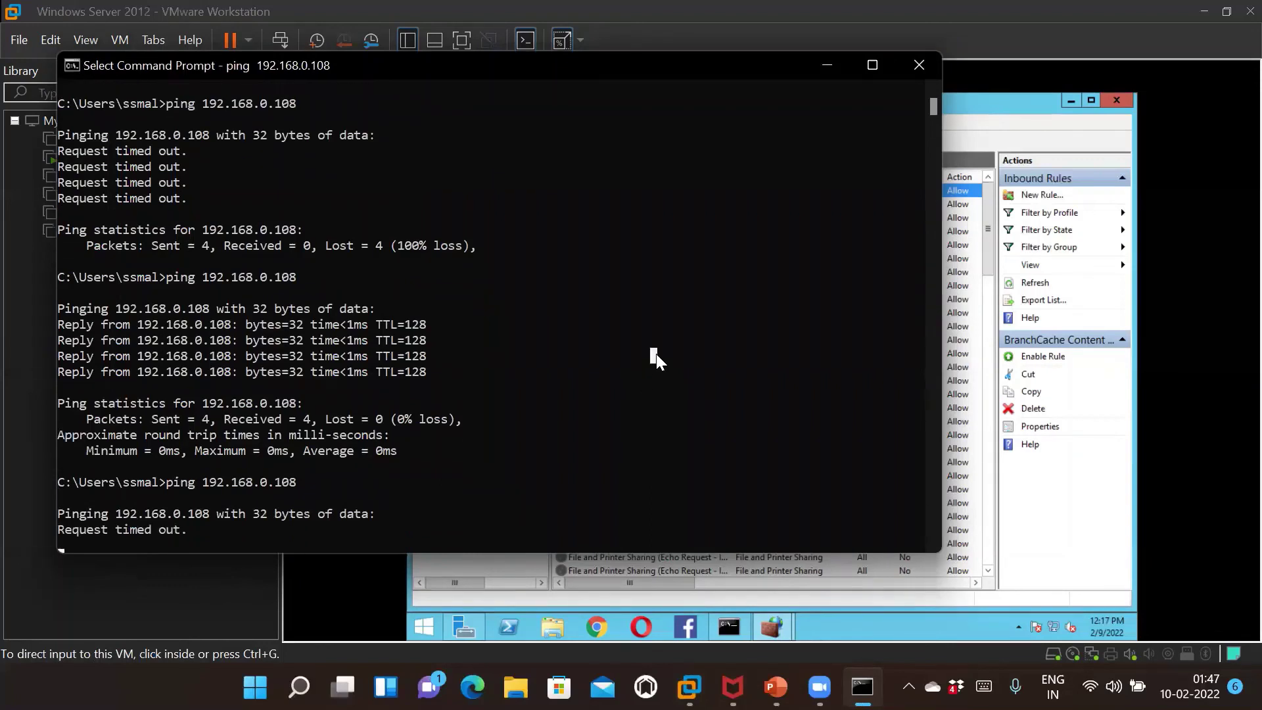